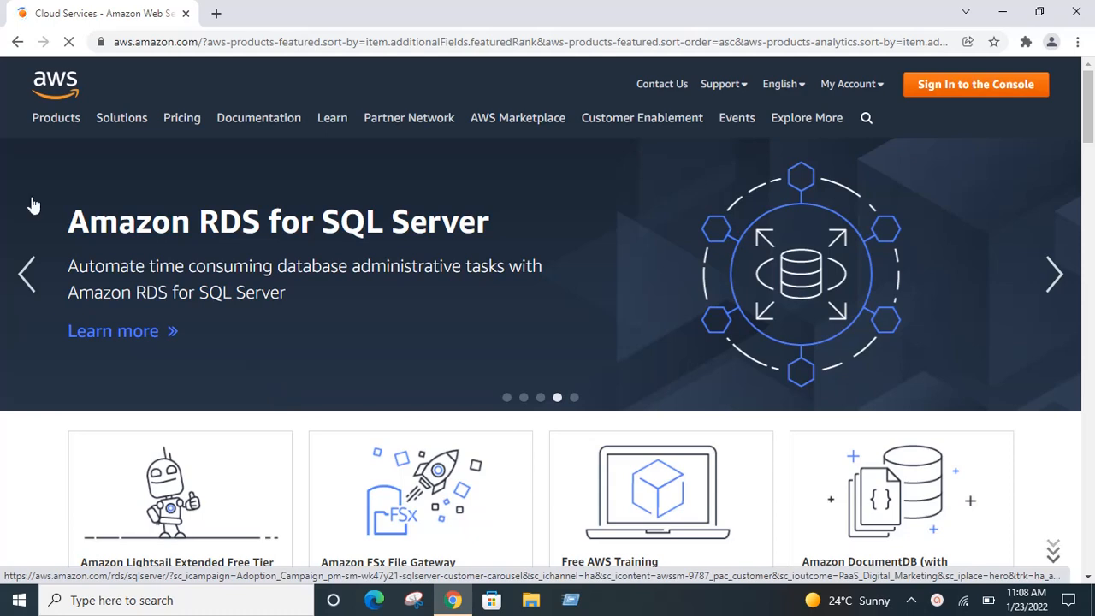
Step: From the AWS home page, go to the console sign-in page via My Account
mouse_move(162, 119)
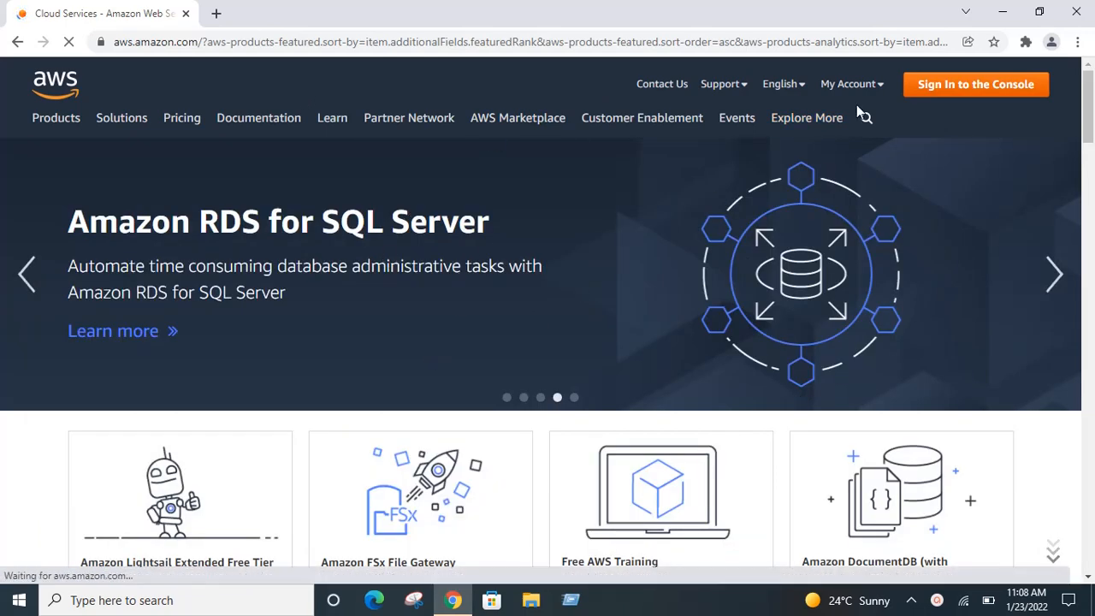
mouse_move(860, 91)
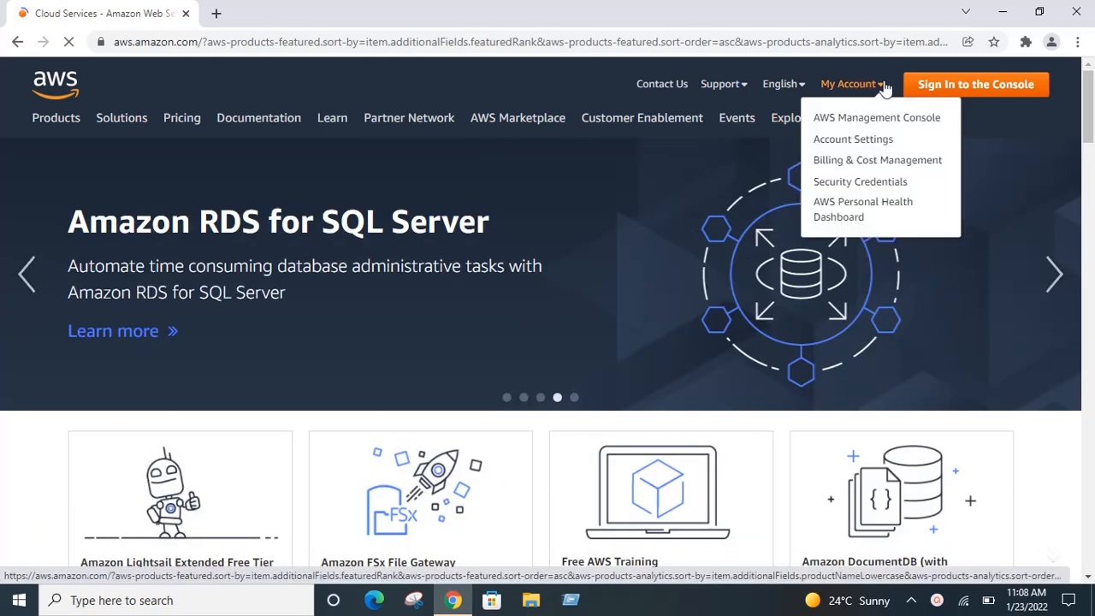
left_click(929, 93)
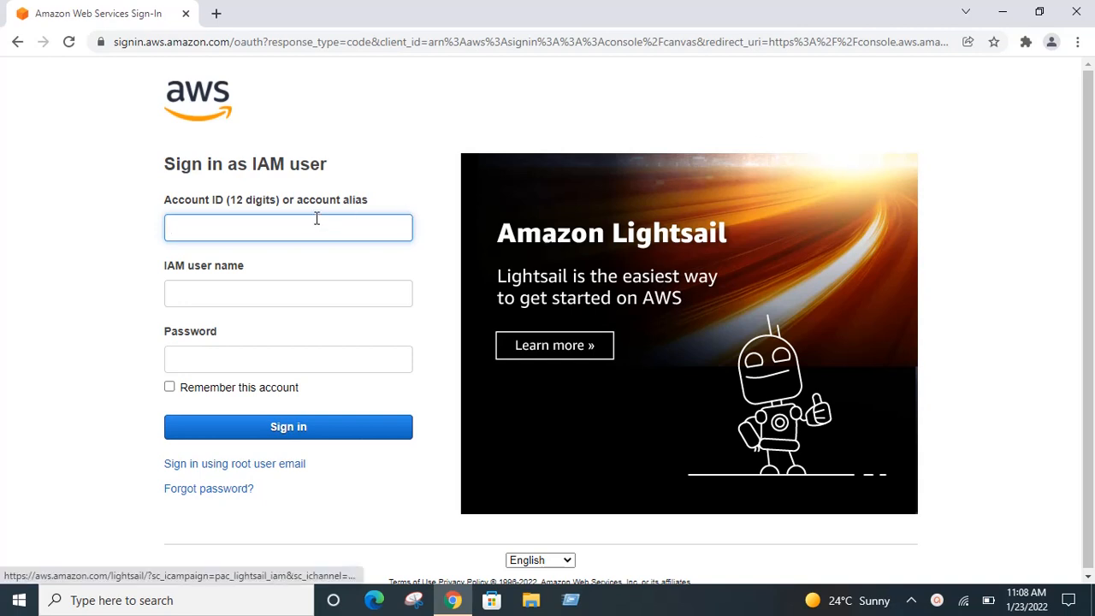
Step: Sign in with the account alias, IAM user name and password, then continue past the password-expiry notice
type("gouth")
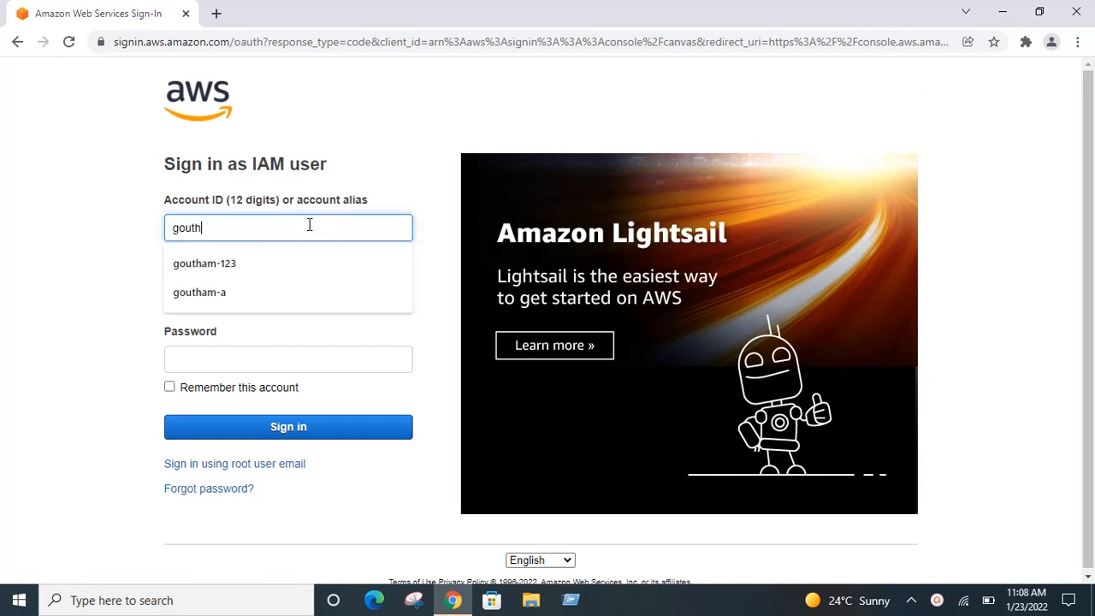
type("am-")
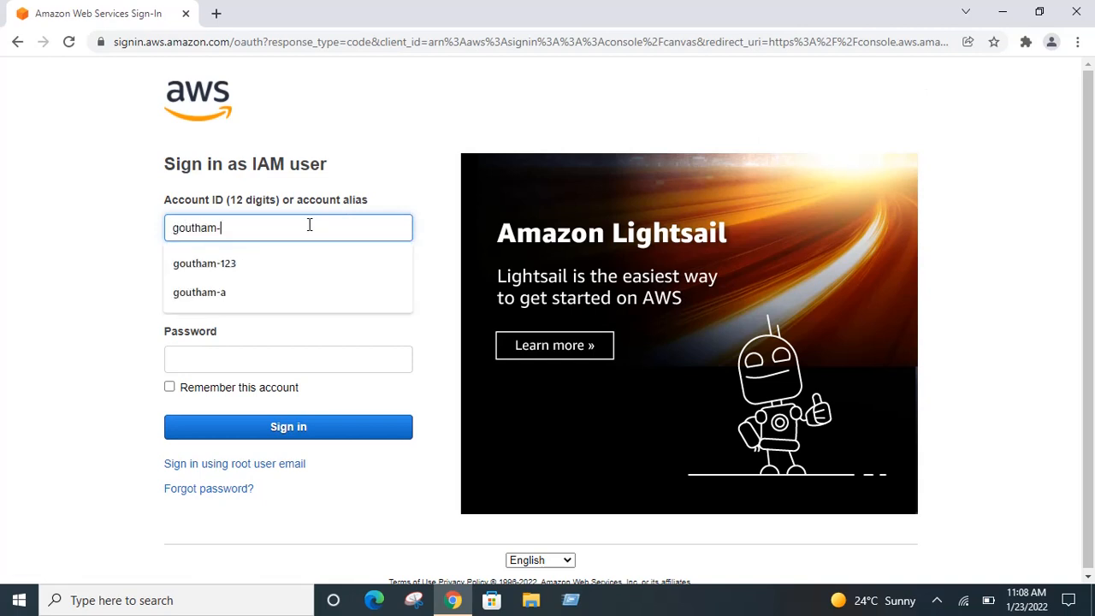
type("123")
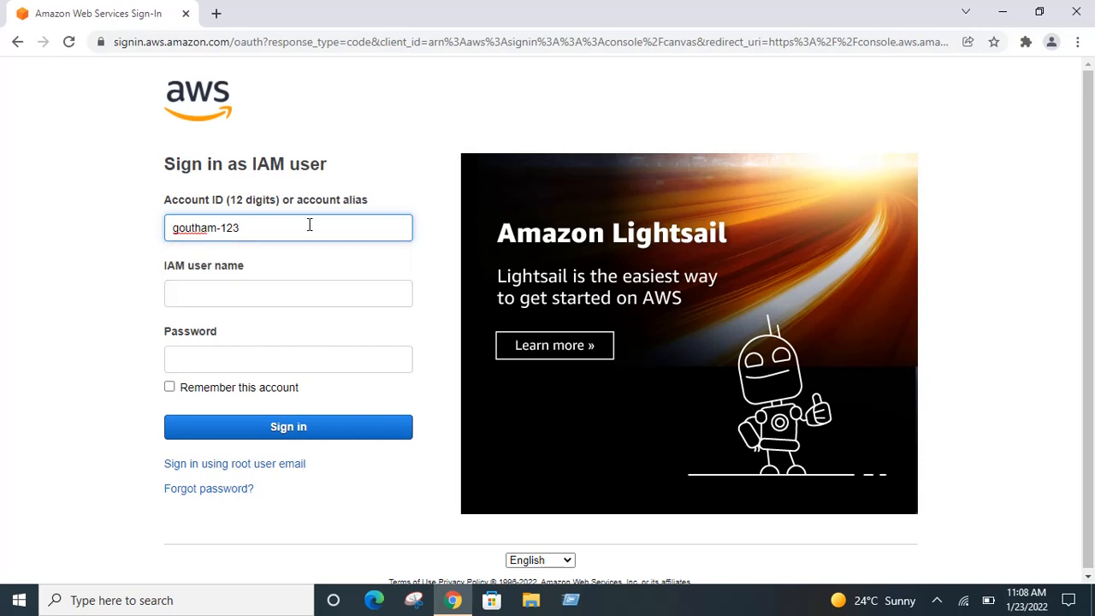
left_click(269, 296)
type("raghu")
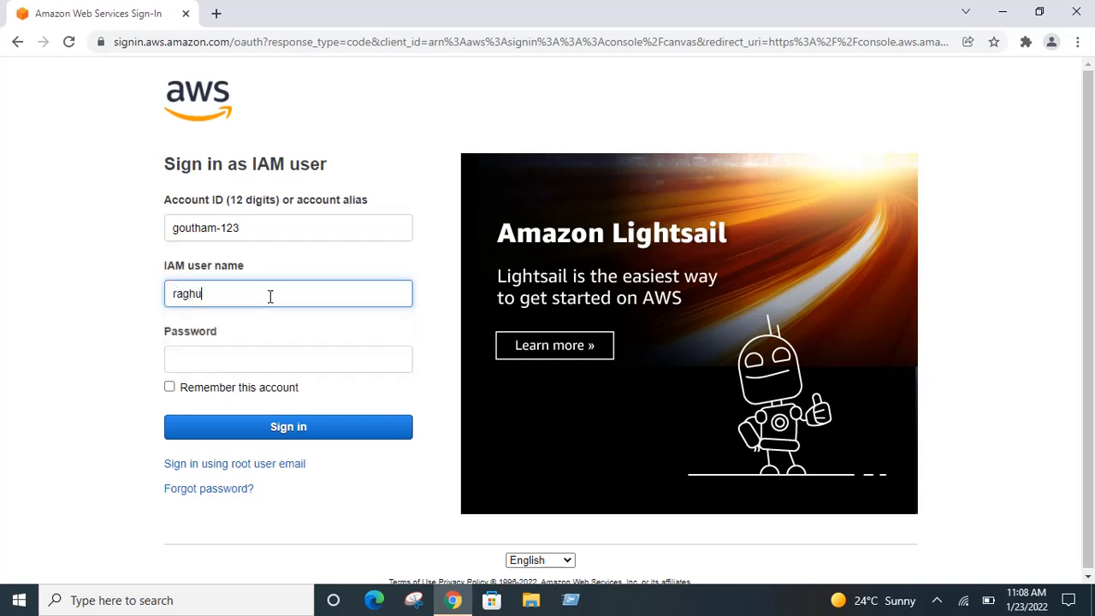
key("Tab")
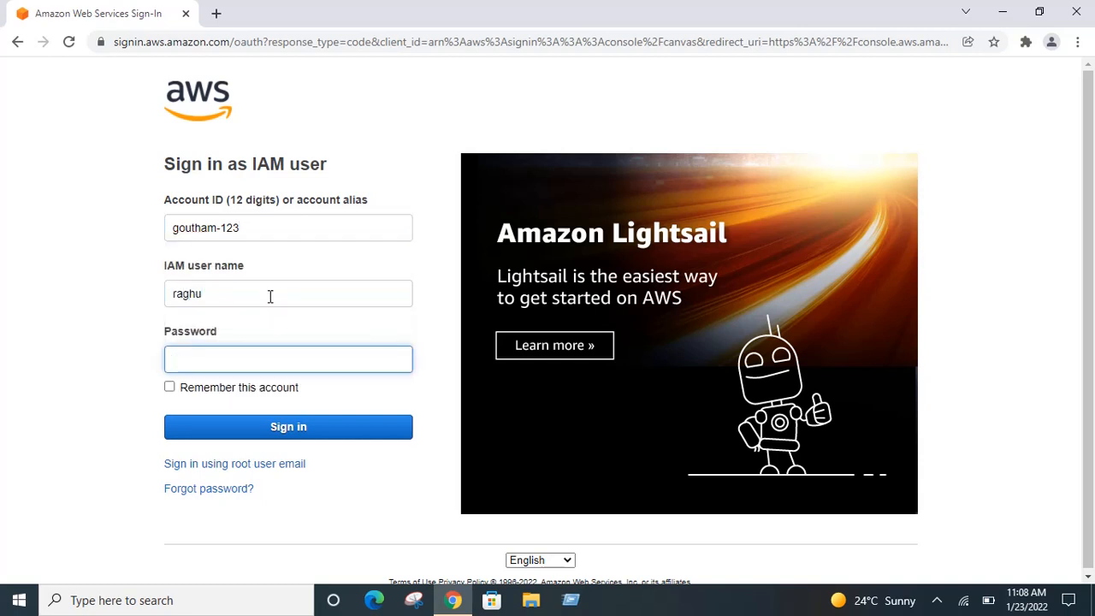
type("***")
key("BackSpace")
key("BackSpace")
key("BackSpace")
type("********")
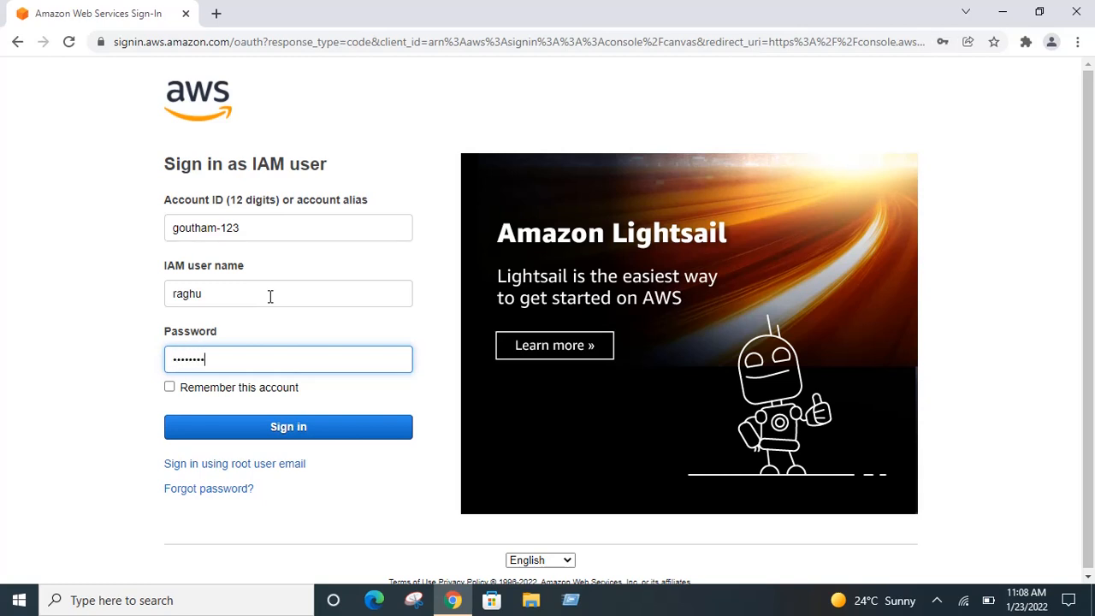
type("*")
key("Return")
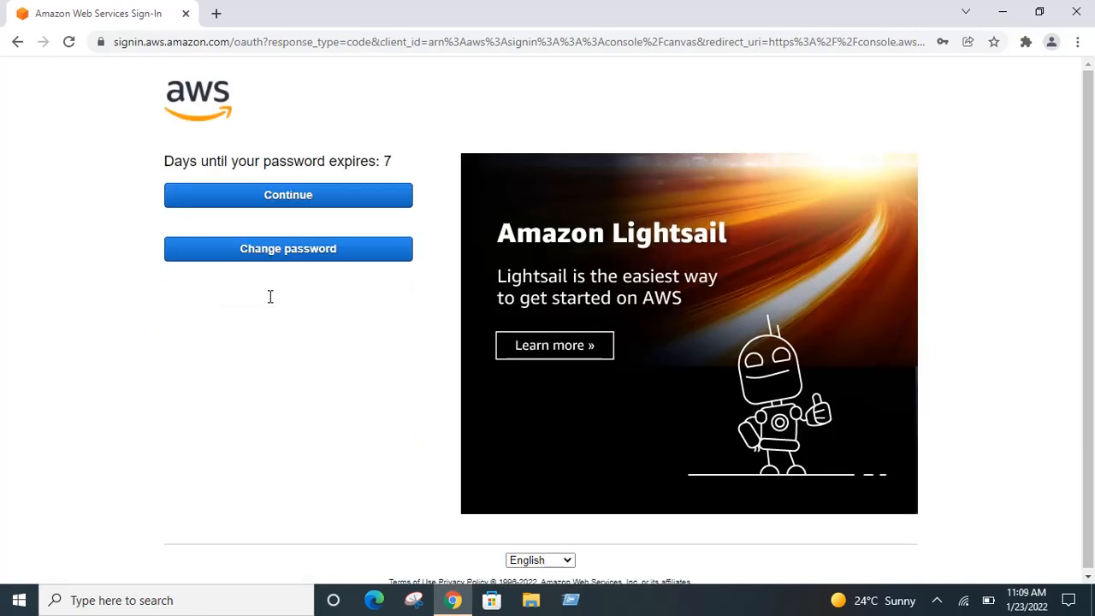
left_click(270, 197)
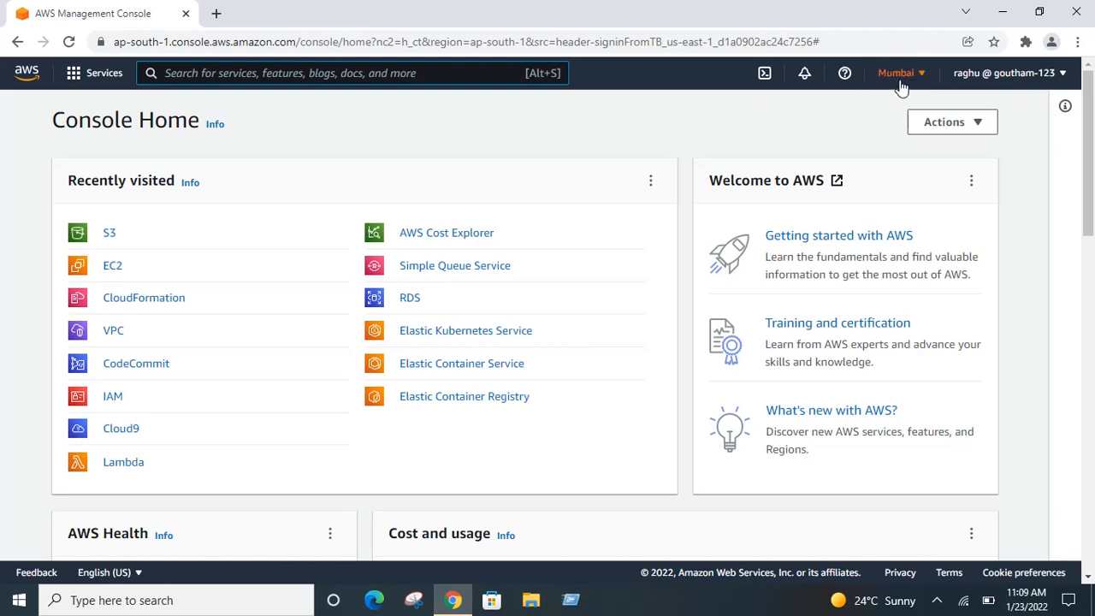
Step: Confirm the Mumbai region is active and bring up the full AWS services list
left_click(909, 76)
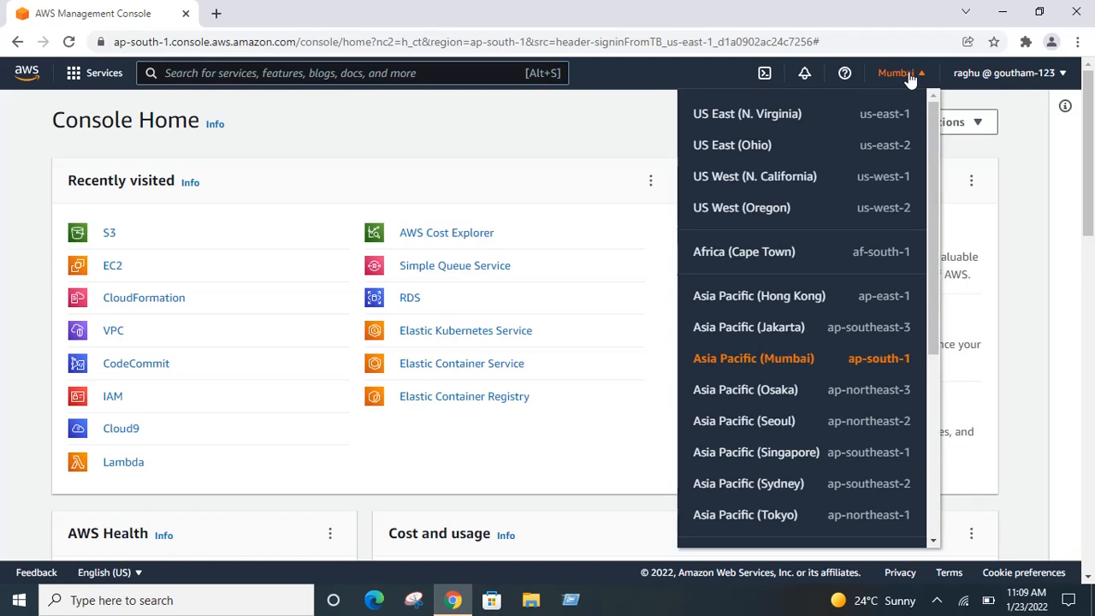
left_click(910, 76)
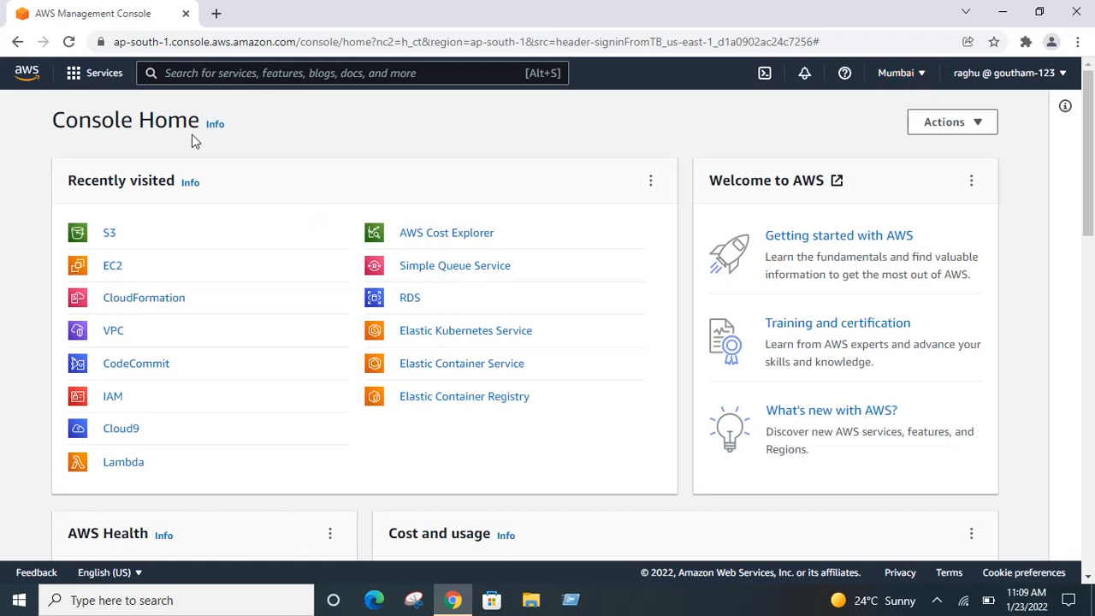
left_click(84, 81)
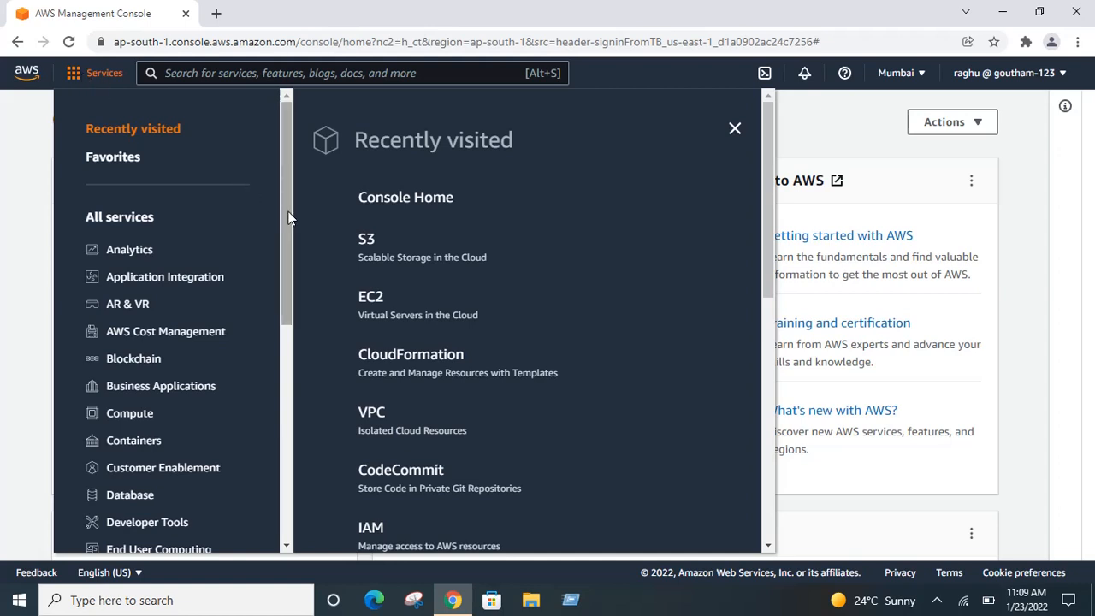
Step: Open EC2 from the Compute category of the Services menu
left_click_drag(289, 217, 285, 235)
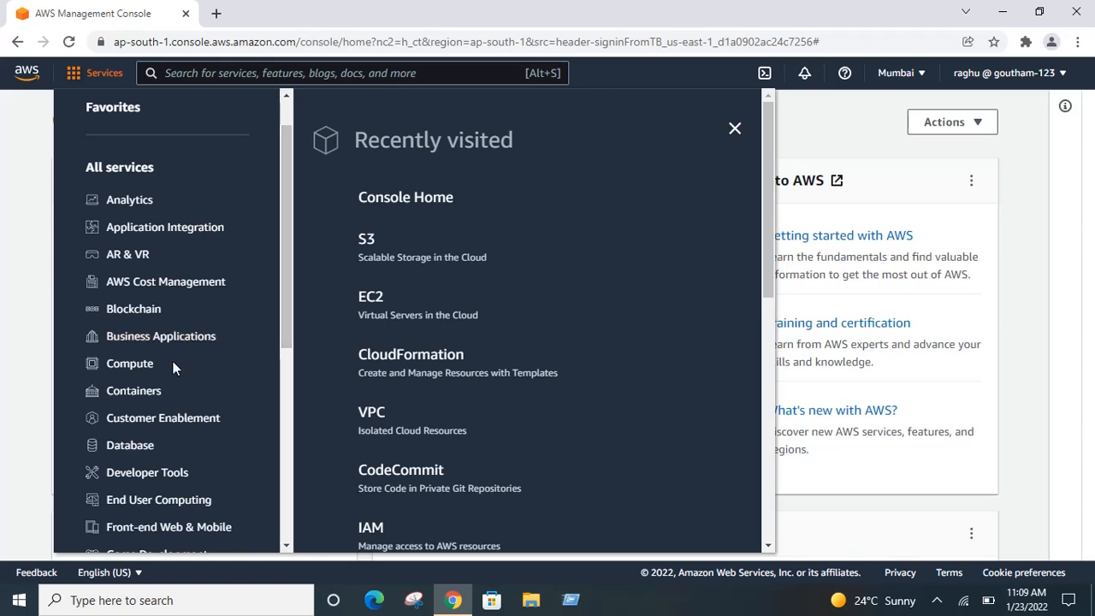
mouse_move(143, 370)
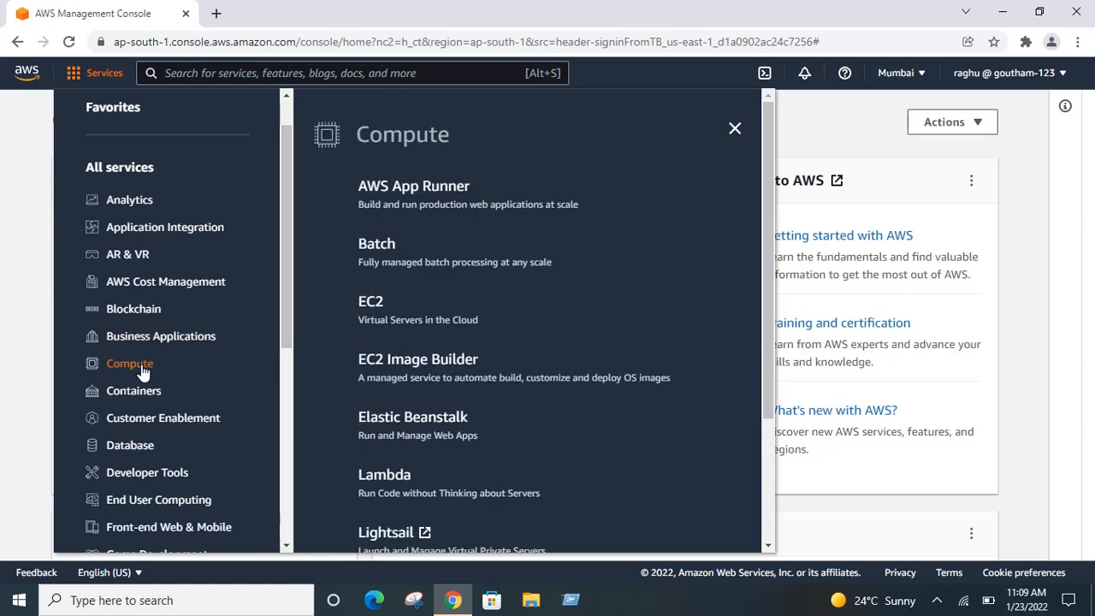
left_click(371, 306)
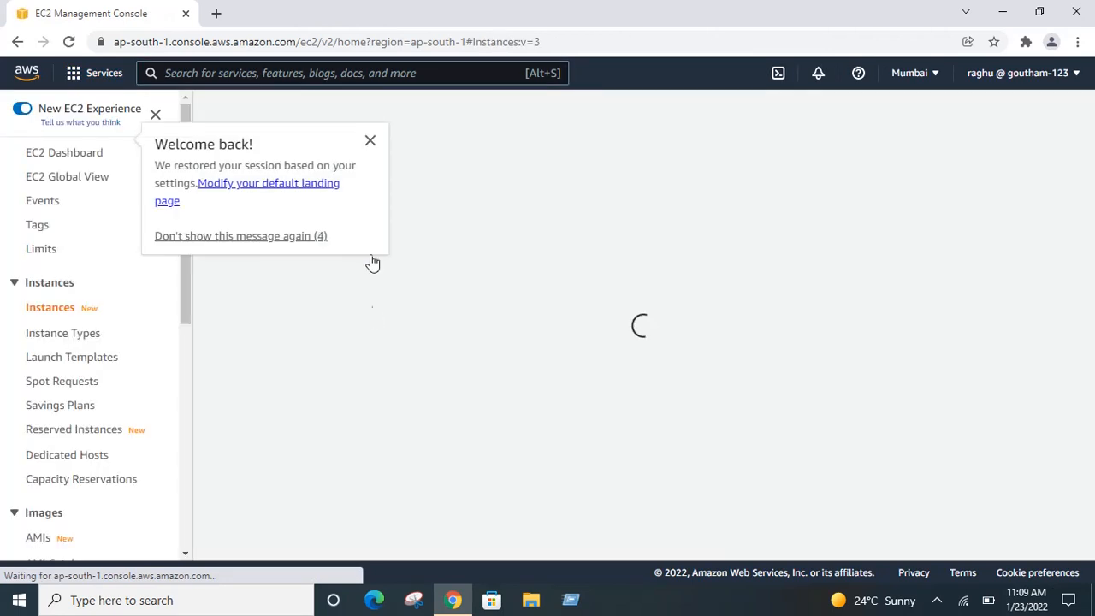
Step: Dismiss the Welcome back notice and start the Launch instances wizard
left_click(370, 140)
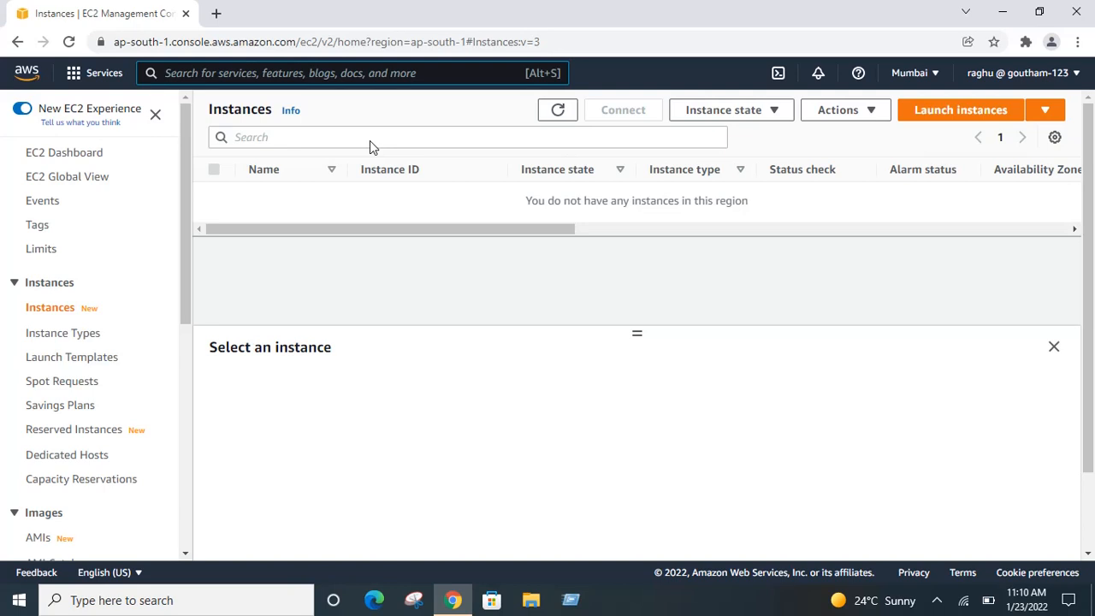
left_click(971, 114)
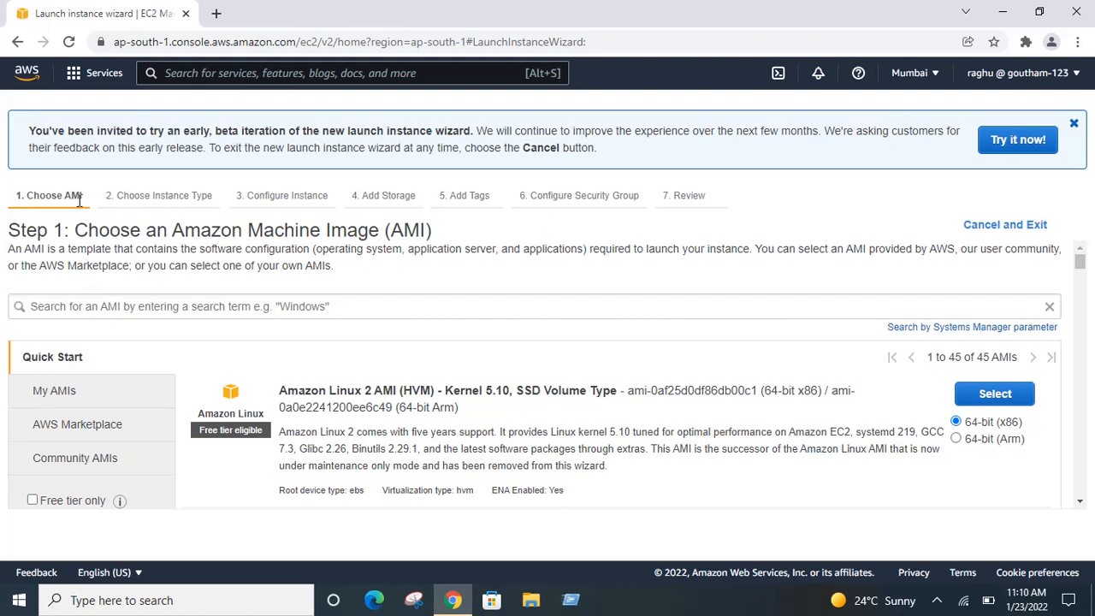
Step: Close the beta wizard banner, check My AMIs (none), then view AWS Marketplace AMIs
left_click(1074, 124)
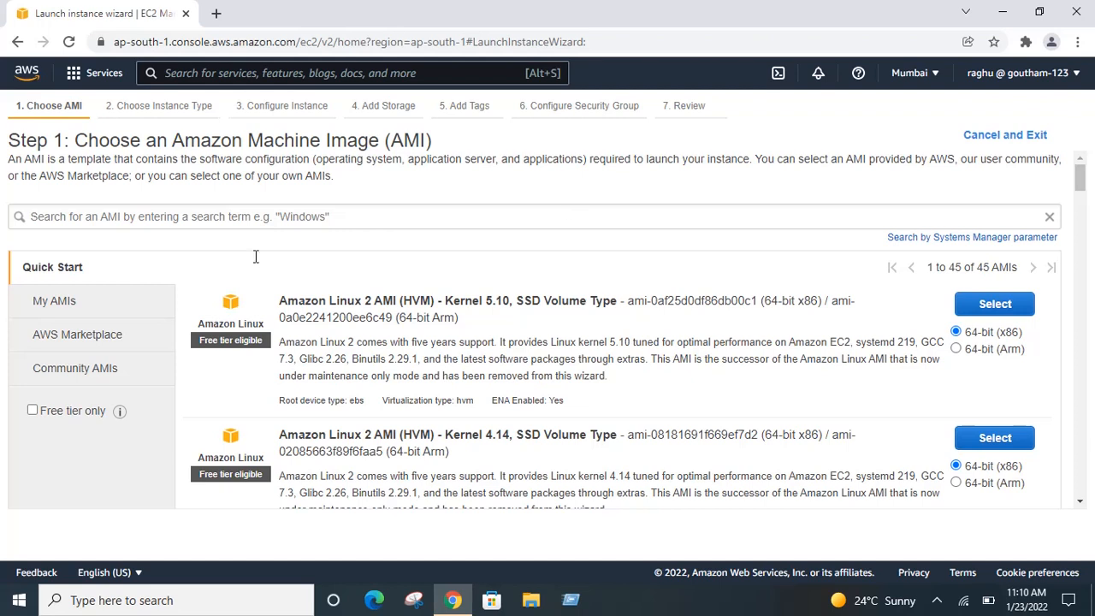
left_click(80, 309)
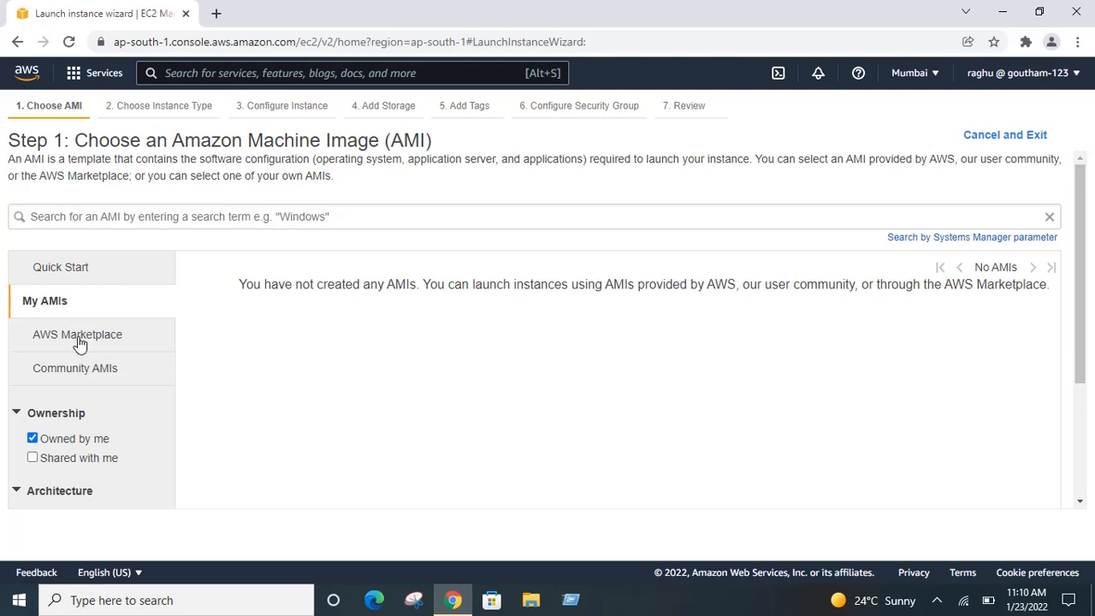
left_click(79, 342)
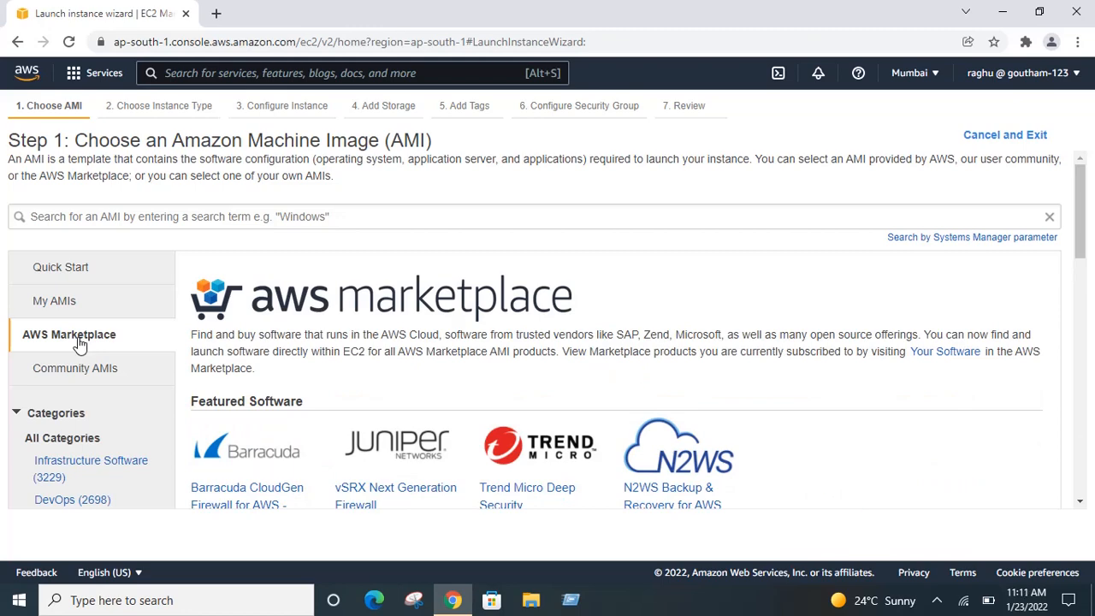
Step: Scroll through the Marketplace's Featured and Popular Software AMIs and back
left_click_drag(1082, 245, 1089, 314)
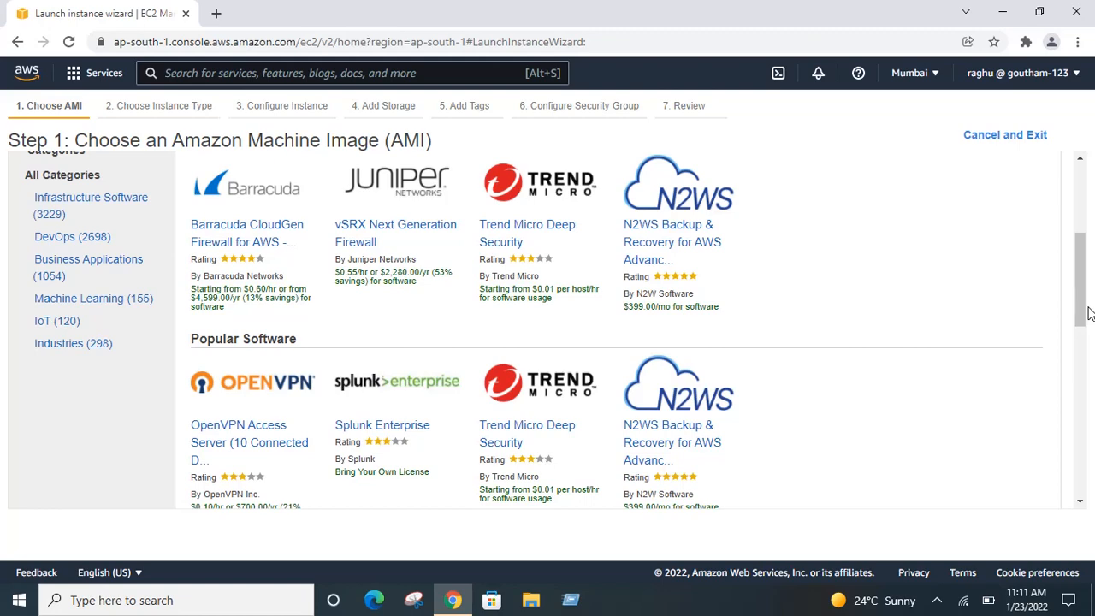
mouse_move(1089, 313)
left_mouse_down()
mouse_move(1080, 229)
mouse_move(1080, 297)
left_mouse_up()
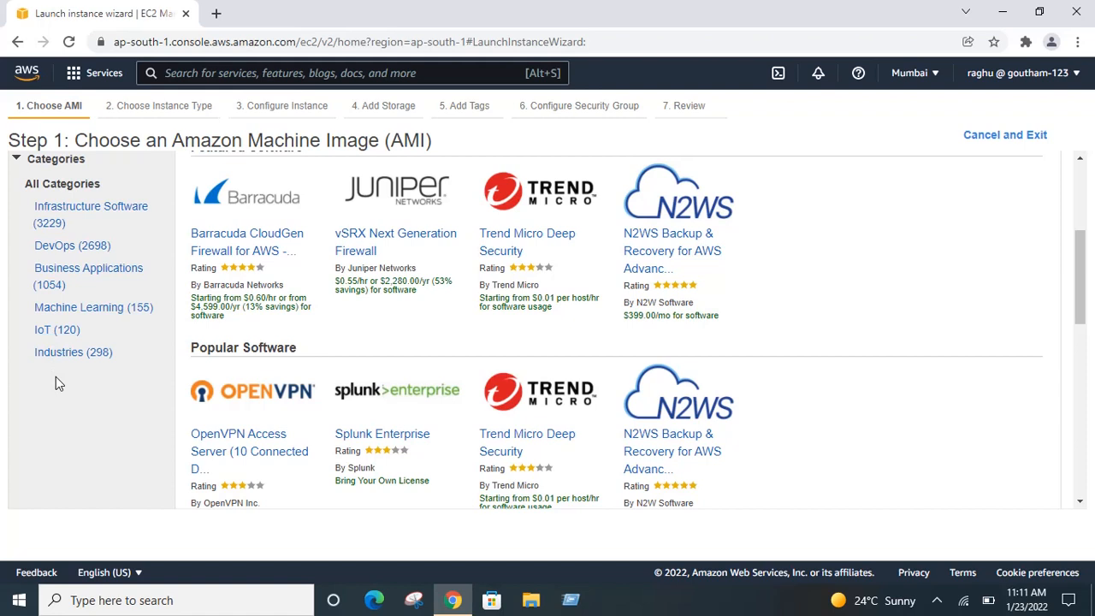
Step: Browse the DevOps Marketplace category, then switch to the Community AMIs list
left_click(59, 248)
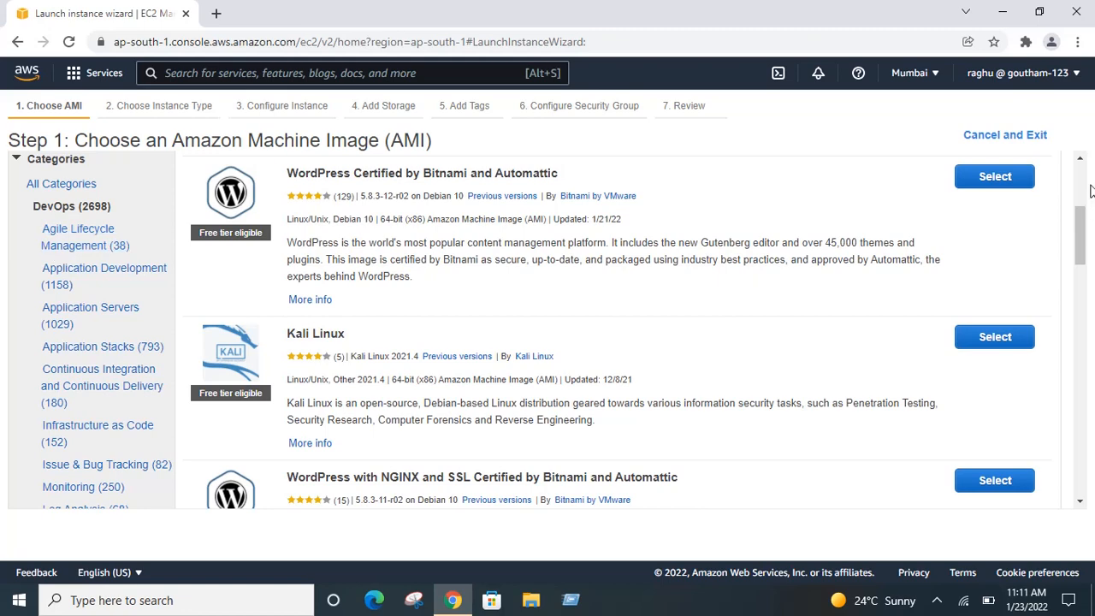
left_click_drag(1081, 224, 1081, 305)
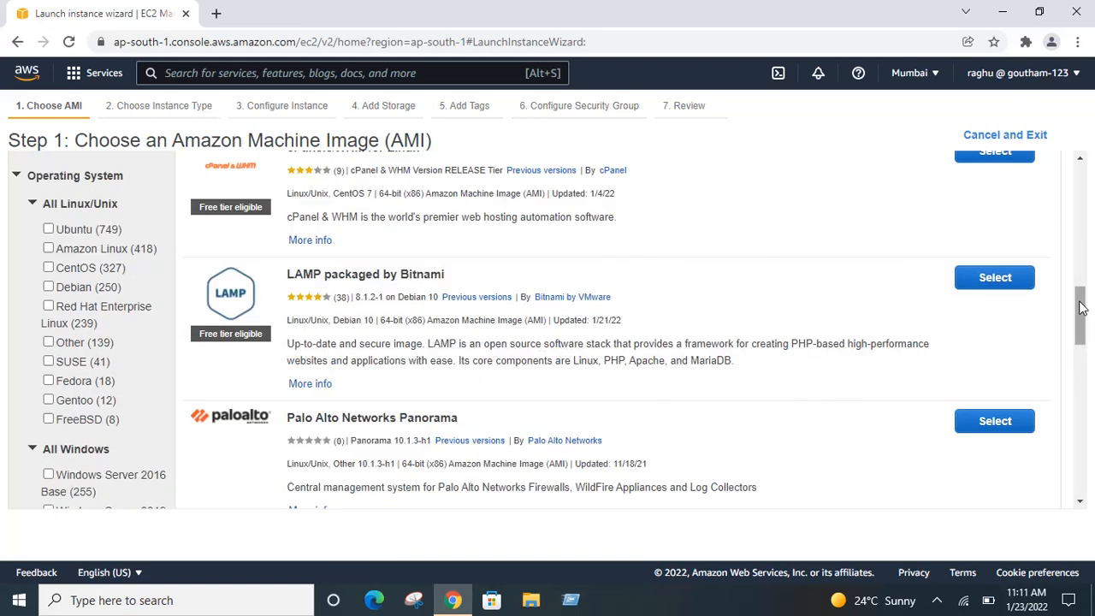
left_click_drag(1081, 308, 1081, 332)
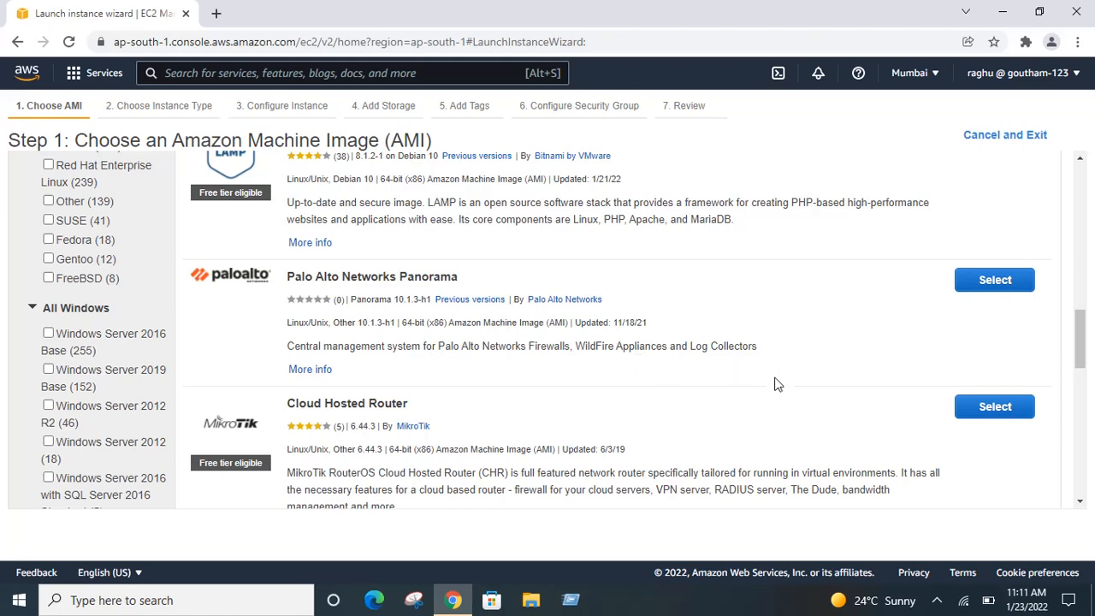
left_click_drag(1088, 366, 1057, 186)
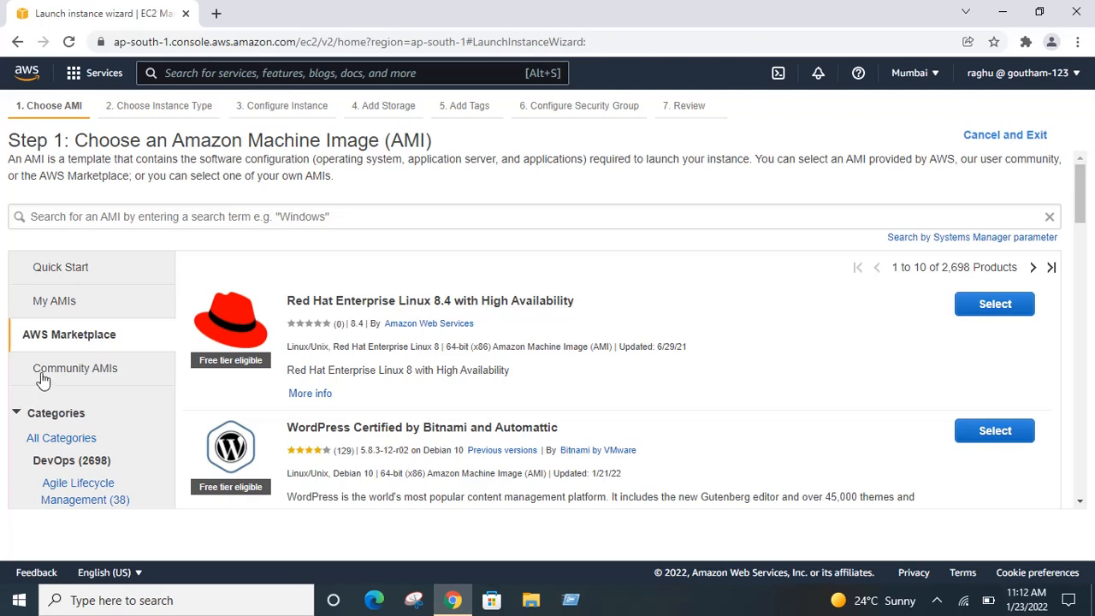
left_click(43, 378)
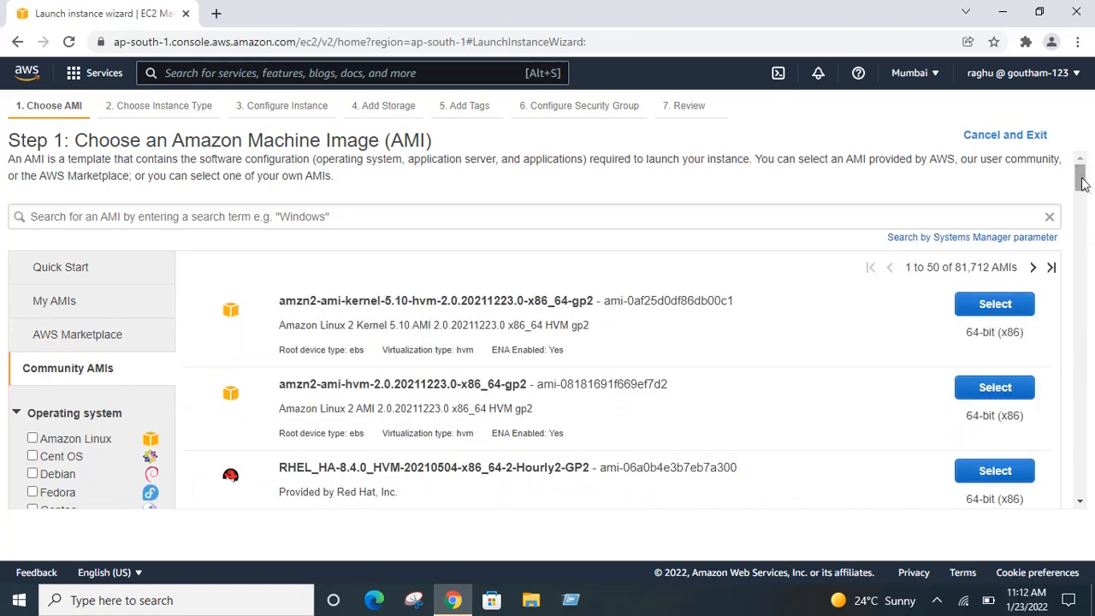
Step: Look over the Community AMIs, then return to the 45 Quick Start AMIs
left_click_drag(1083, 184, 1083, 199)
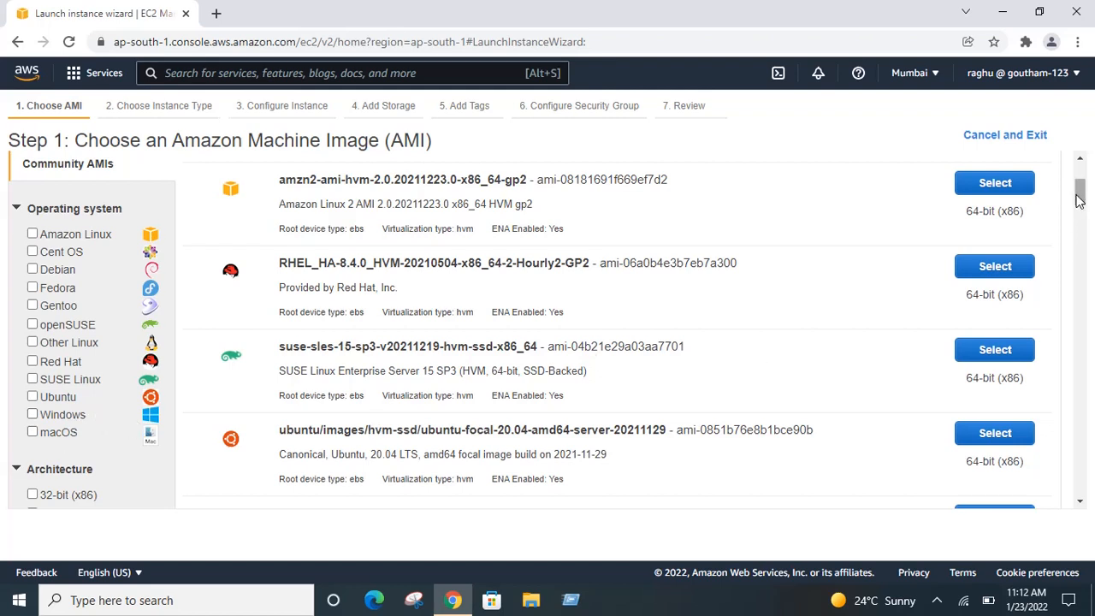
left_click_drag(1079, 199, 1079, 181)
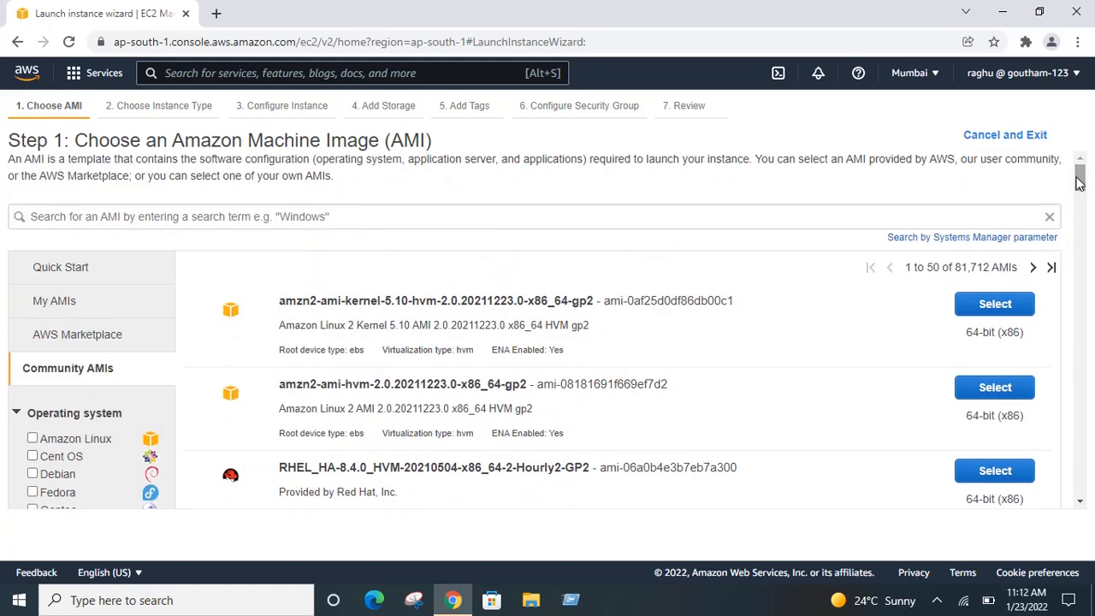
left_click(75, 269)
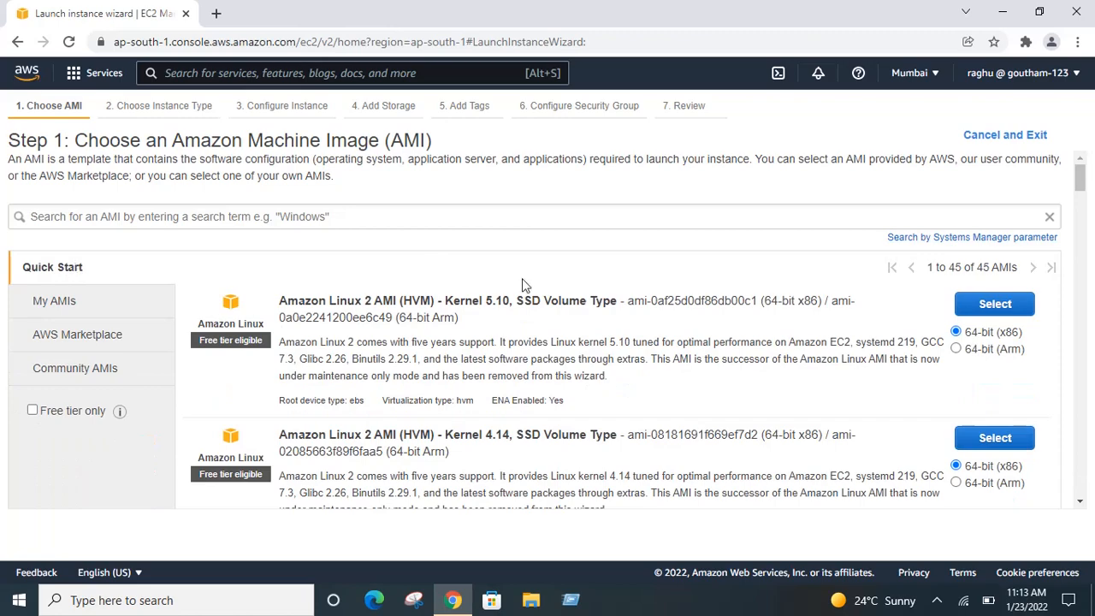
Step: Select the Amazon Linux 2 AMI (HVM) Kernel 5.10, 64-bit x86 image
left_click_drag(1080, 178, 1087, 146)
left_click(994, 312)
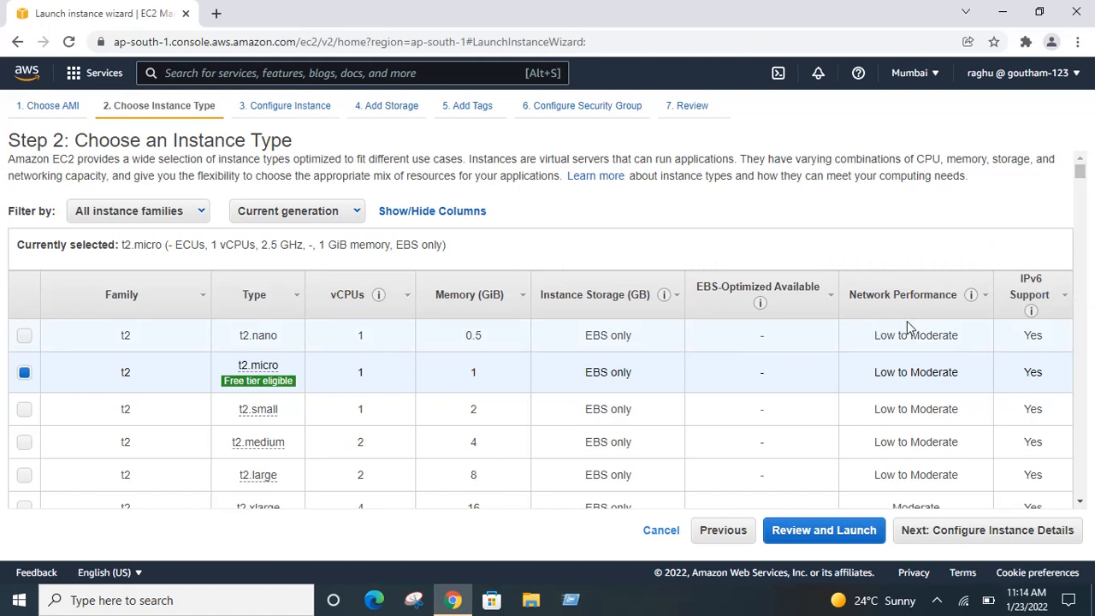
Step: Keep the free-tier t2.micro type checked and proceed to Step 3: Configure Instance Details
scroll(1086, 187, "down", 3)
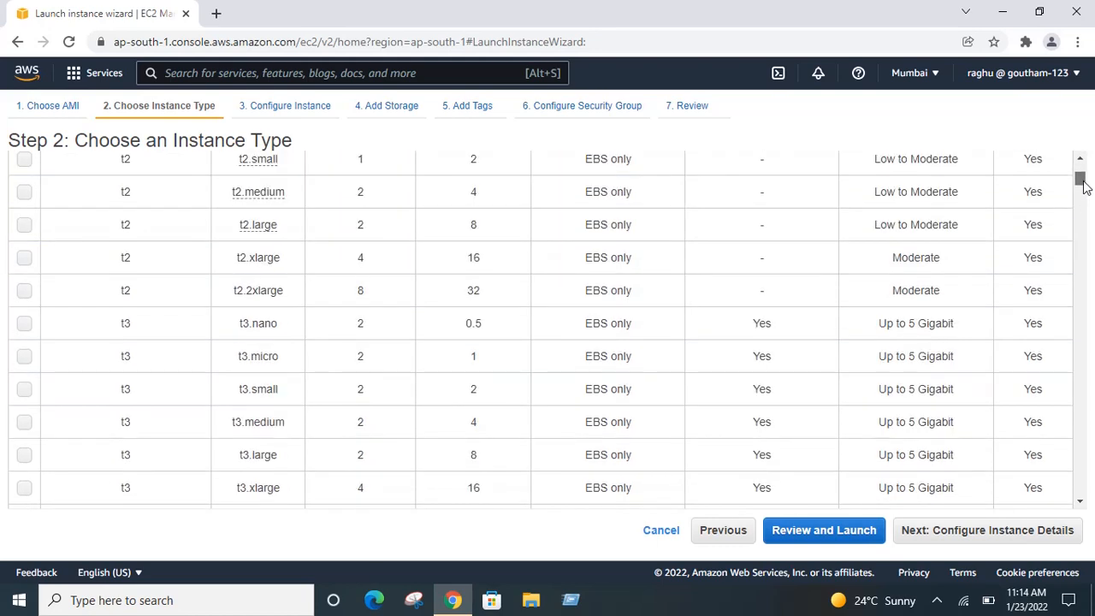
left_click_drag(1085, 186, 1082, 212)
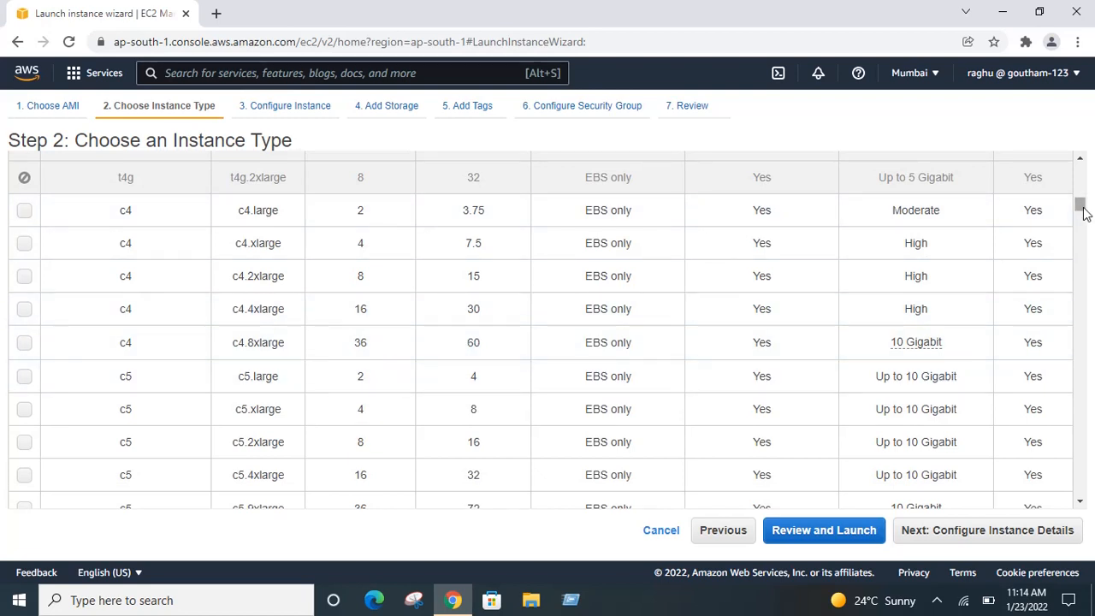
left_click_drag(1082, 211, 1085, 234)
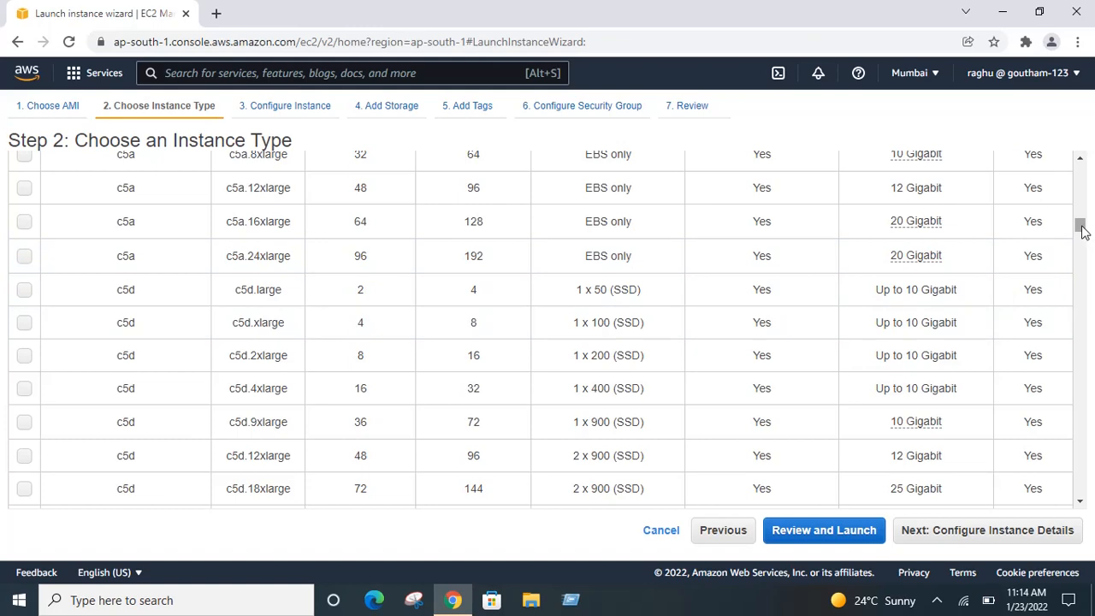
left_click_drag(1083, 233, 1080, 171)
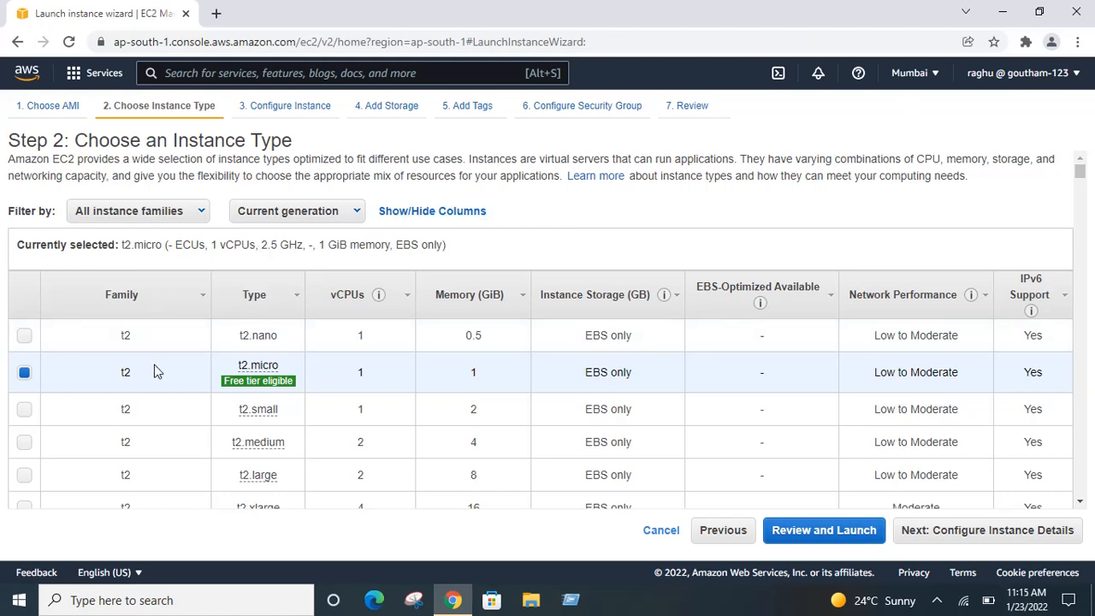
mouse_move(257, 392)
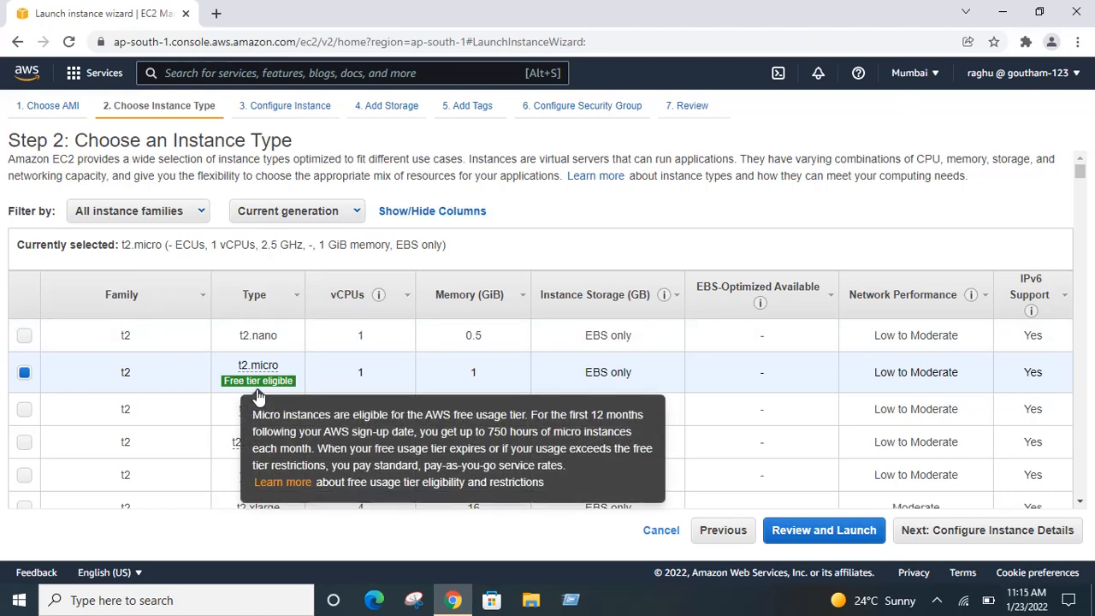
left_click(962, 533)
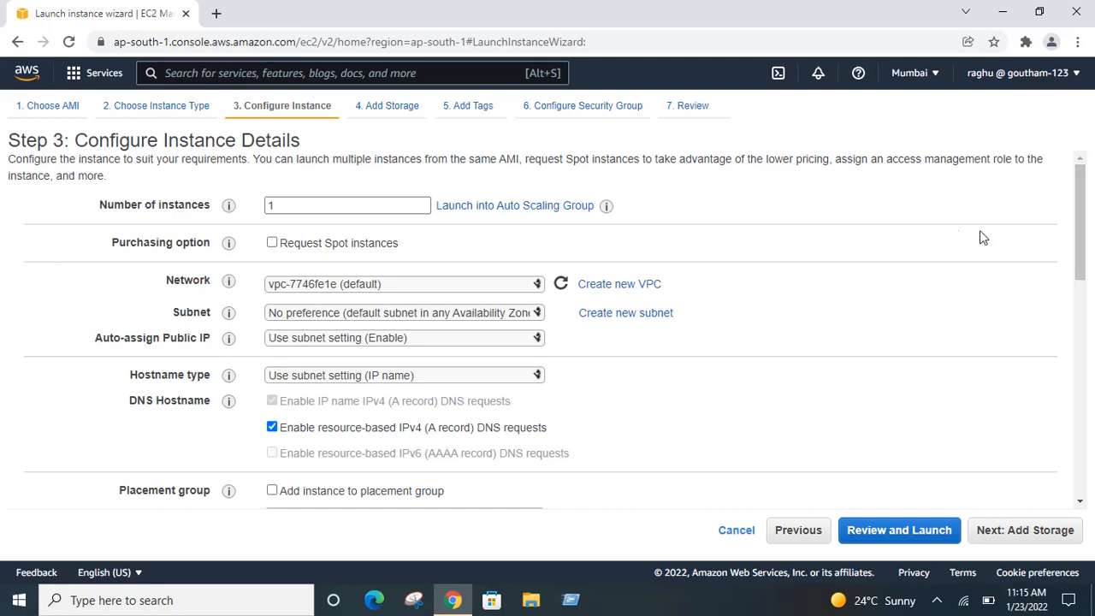
double_click(324, 211)
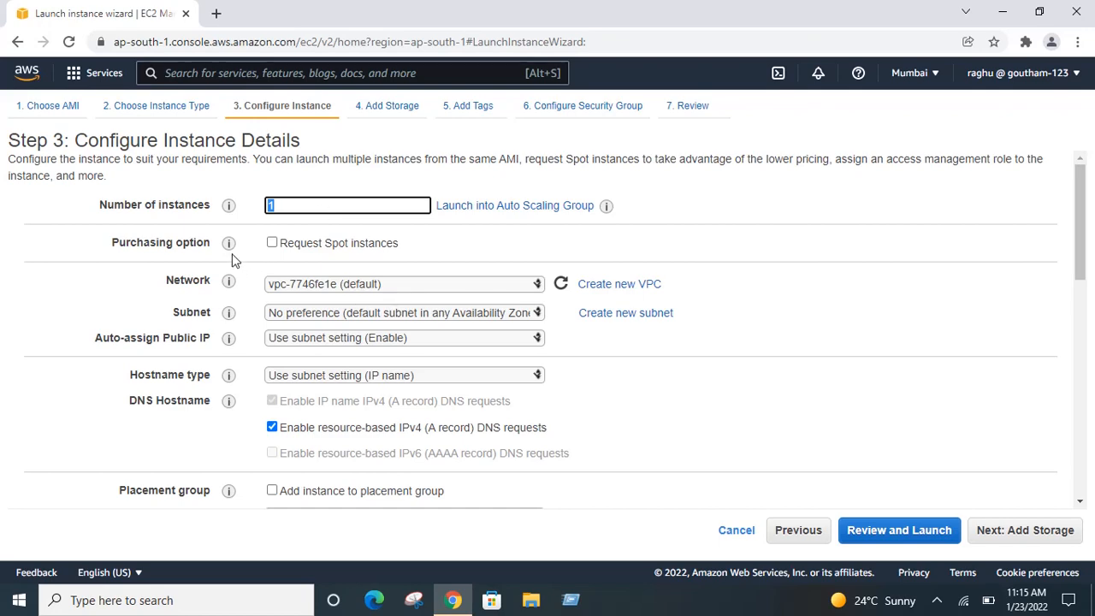
mouse_move(229, 245)
left_click(272, 244)
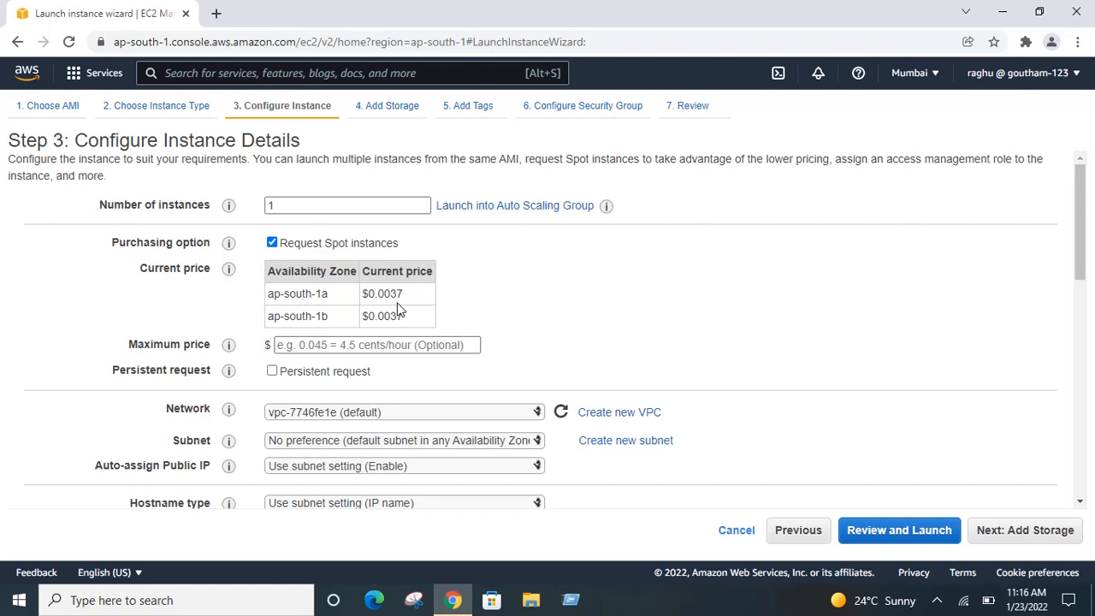
left_click(272, 243)
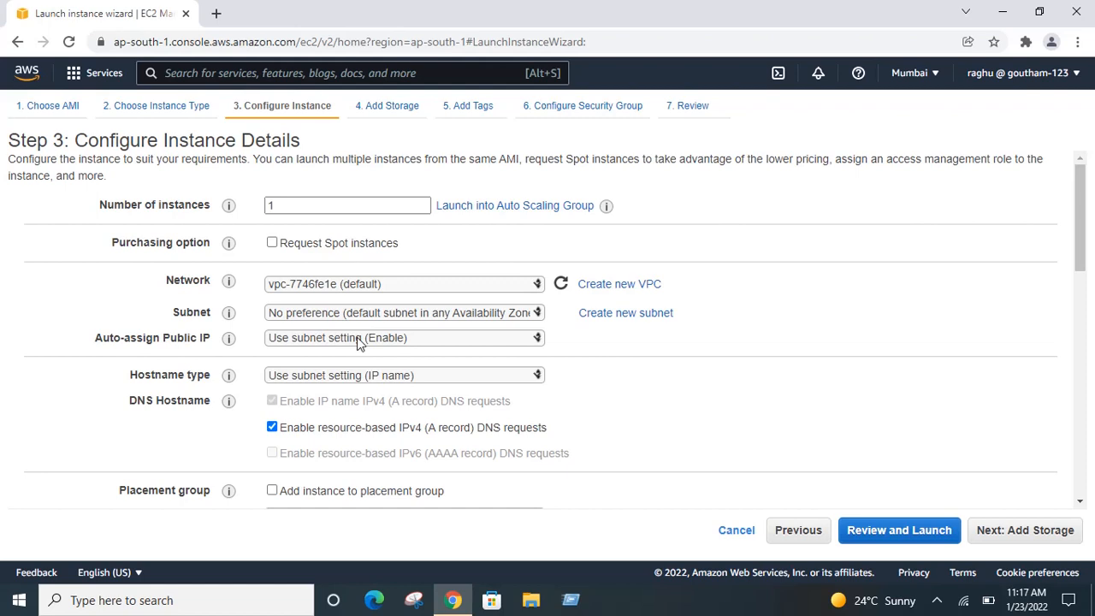
Step: Leave Auto-assign Public IP on the subnet setting, keep other details default, and proceed to storage
left_click(408, 343)
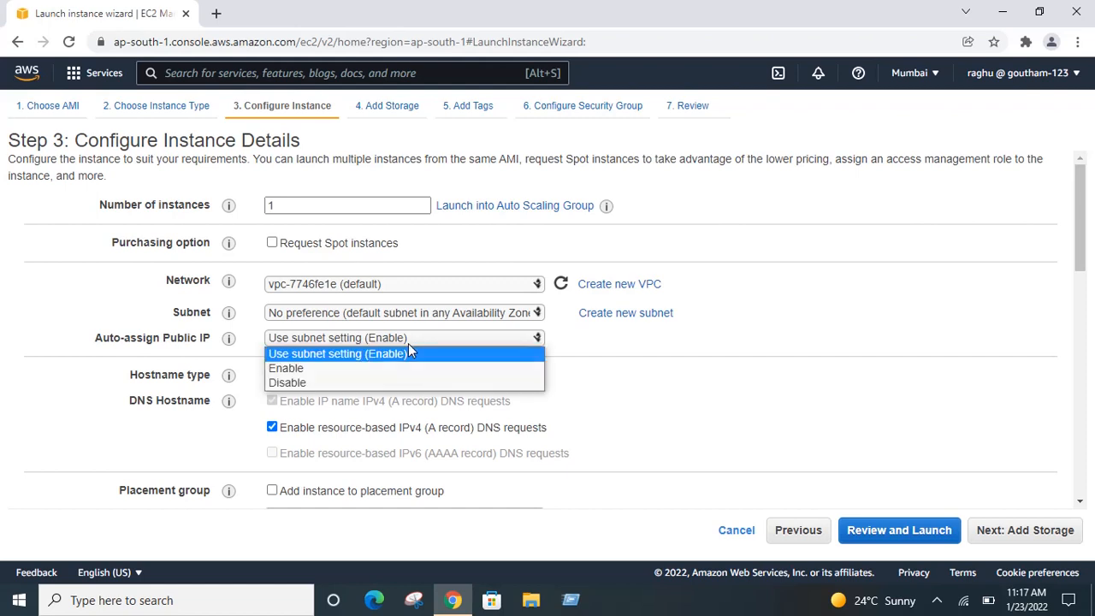
left_click(408, 345)
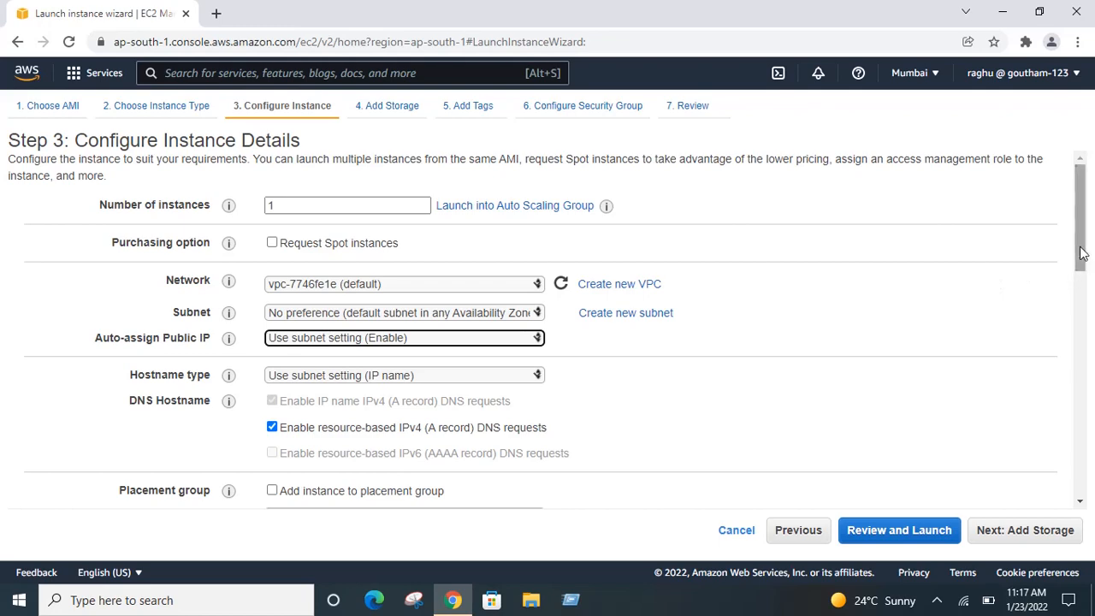
left_click_drag(1081, 253, 1091, 315)
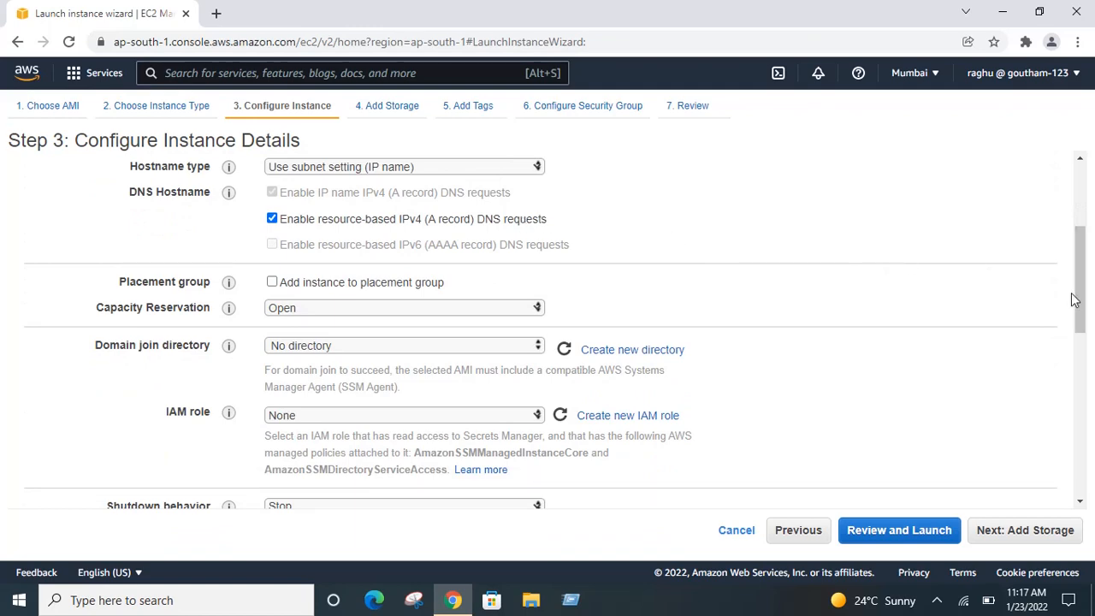
left_click_drag(1076, 300, 1093, 484)
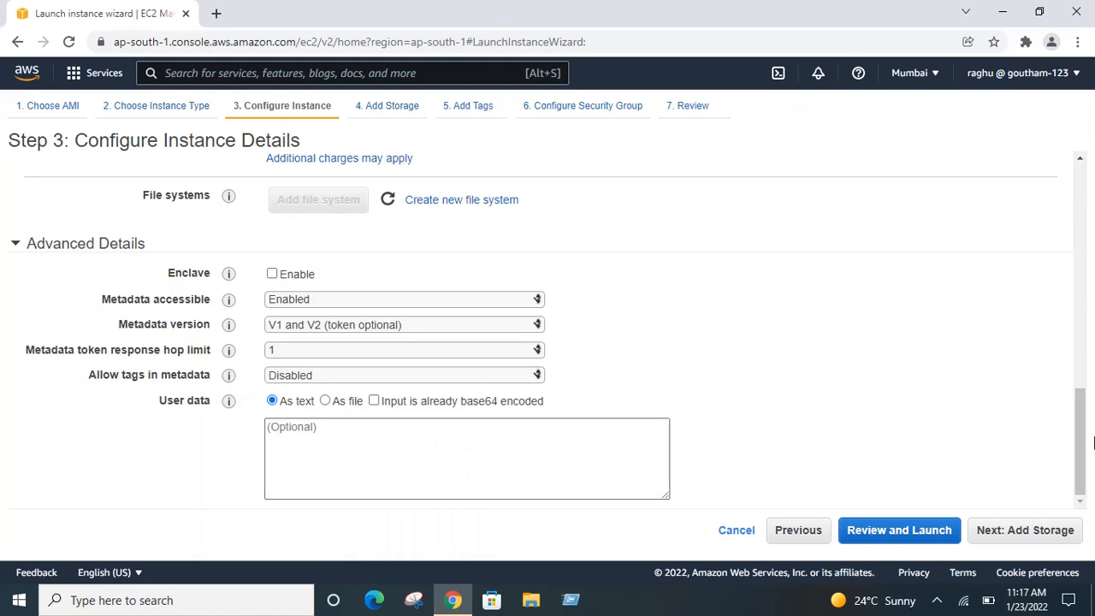
left_click_drag(1078, 435, 1078, 178)
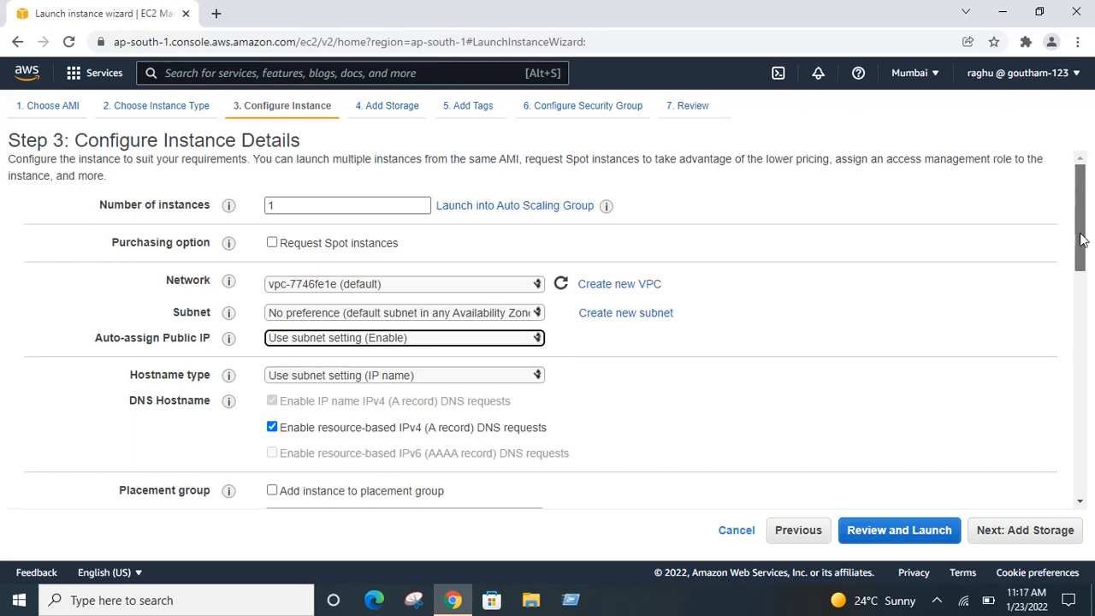
left_click_drag(1080, 240, 1082, 394)
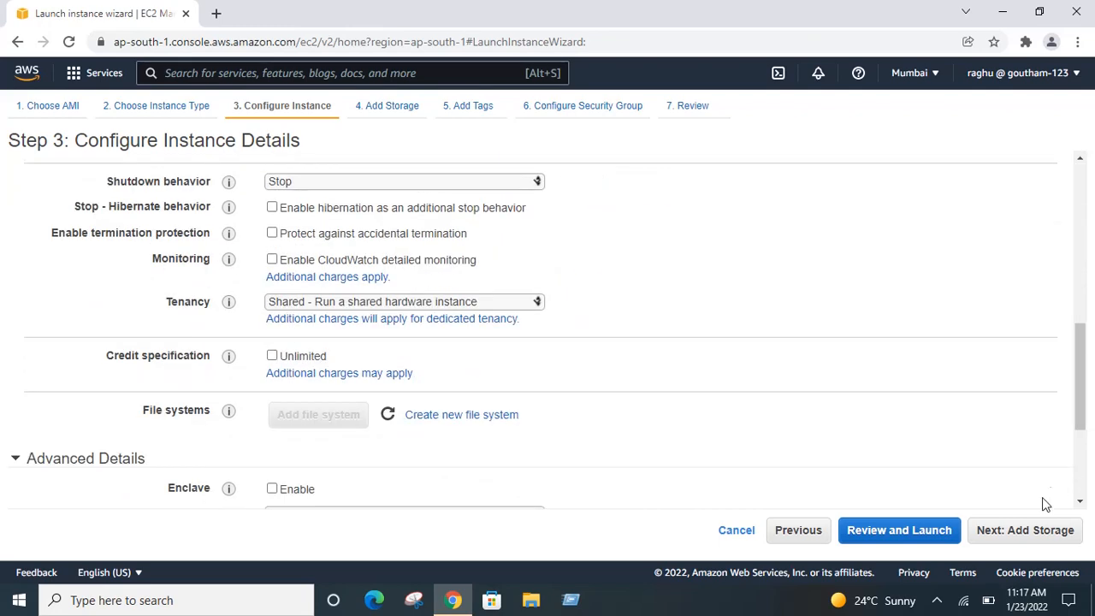
left_click(1030, 532)
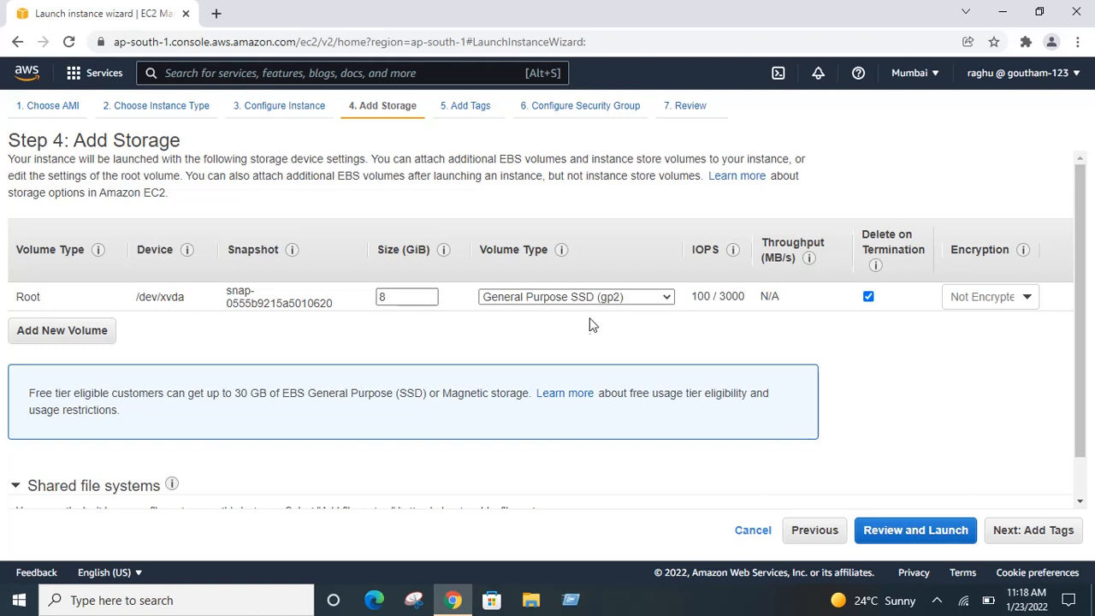
Step: Keep the 8 GiB root volume as General Purpose SSD (gp2) and proceed to Add Tags
left_click(626, 297)
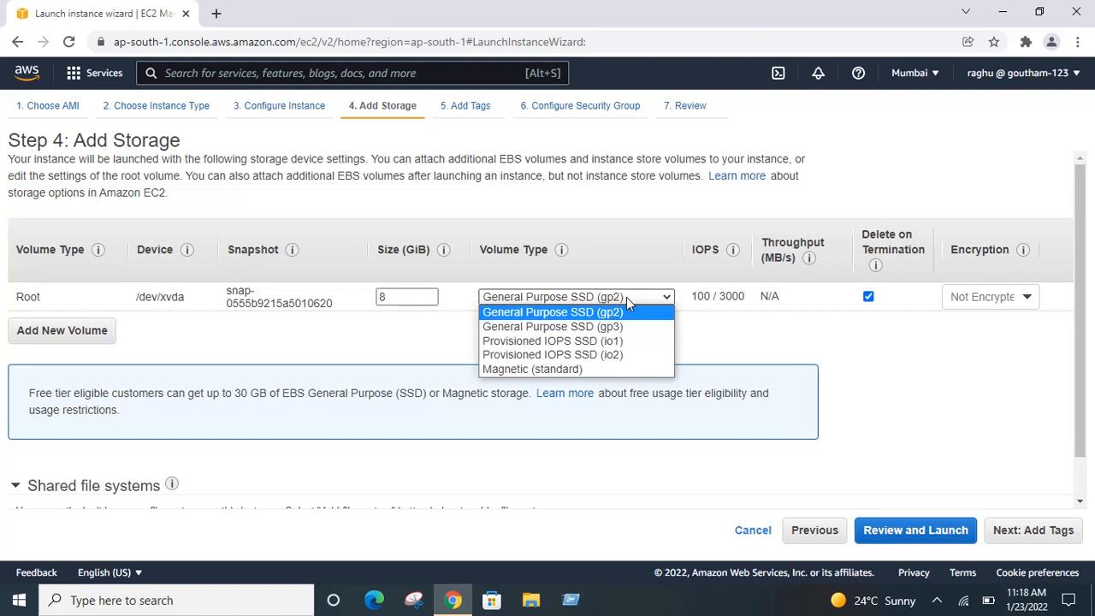
left_click(626, 297)
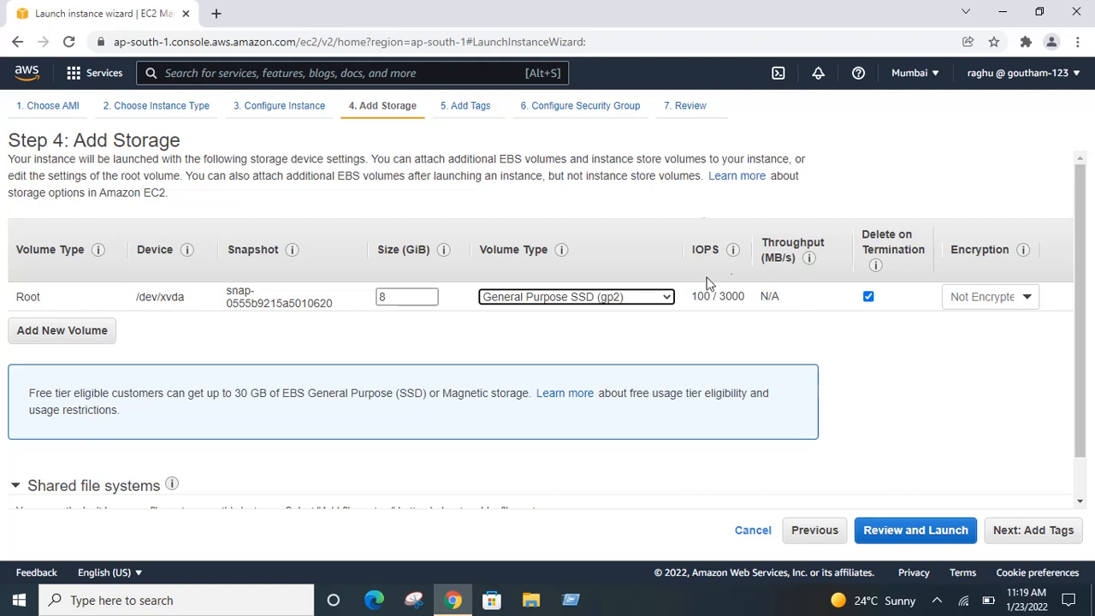
mouse_move(709, 308)
left_click(1031, 534)
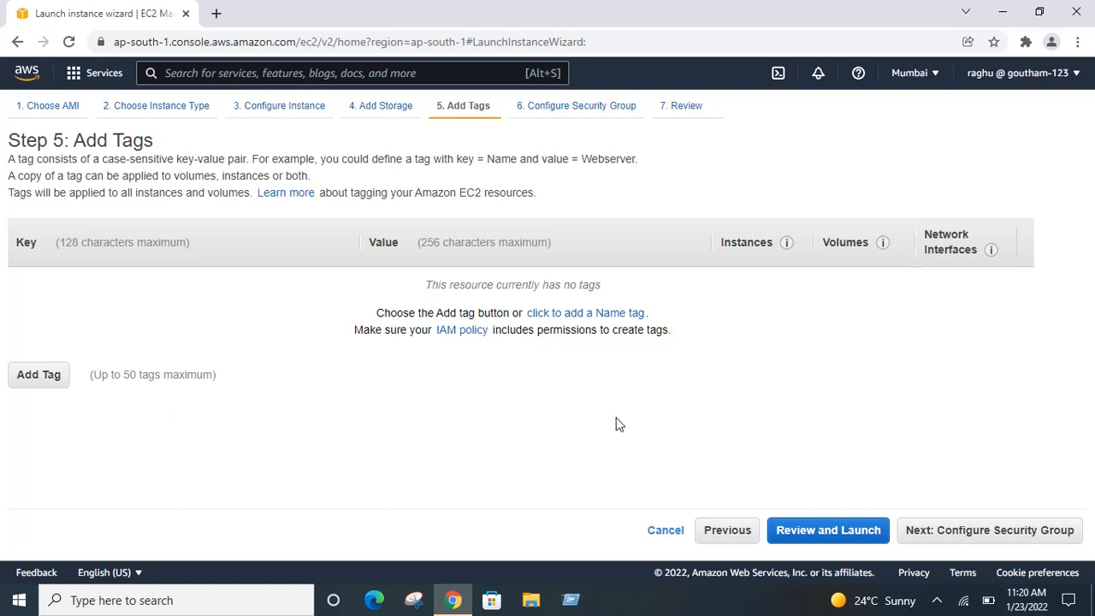
Step: Skip tagging and proceed to Step 6: Configure Security Group
left_click(956, 536)
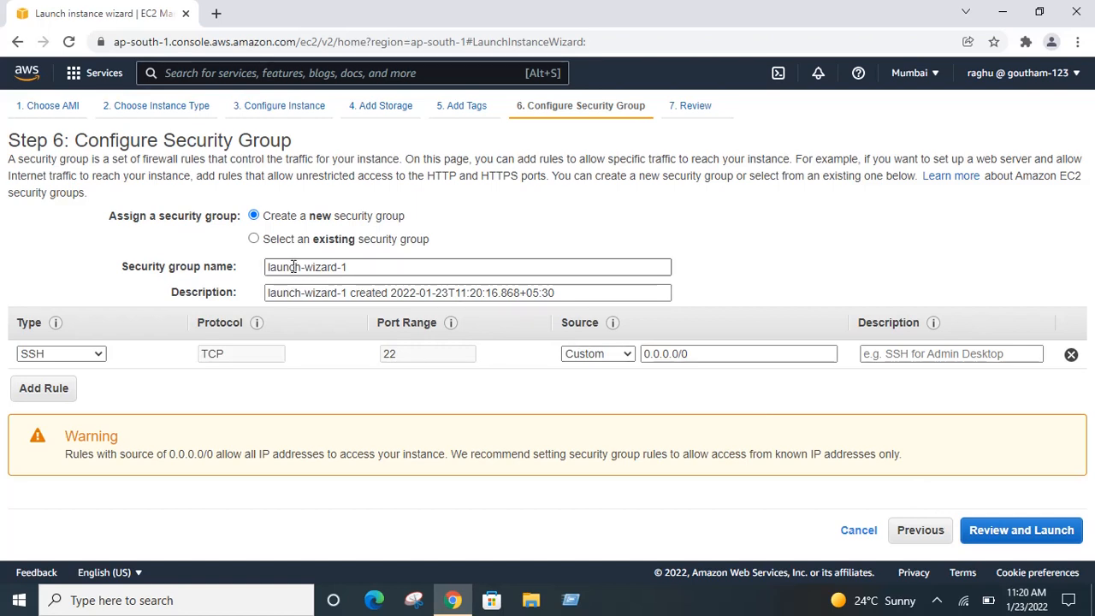
Step: Create new security group 'today23012022' with its SSH port 22 rule sourced from Anywhere
left_click(254, 240)
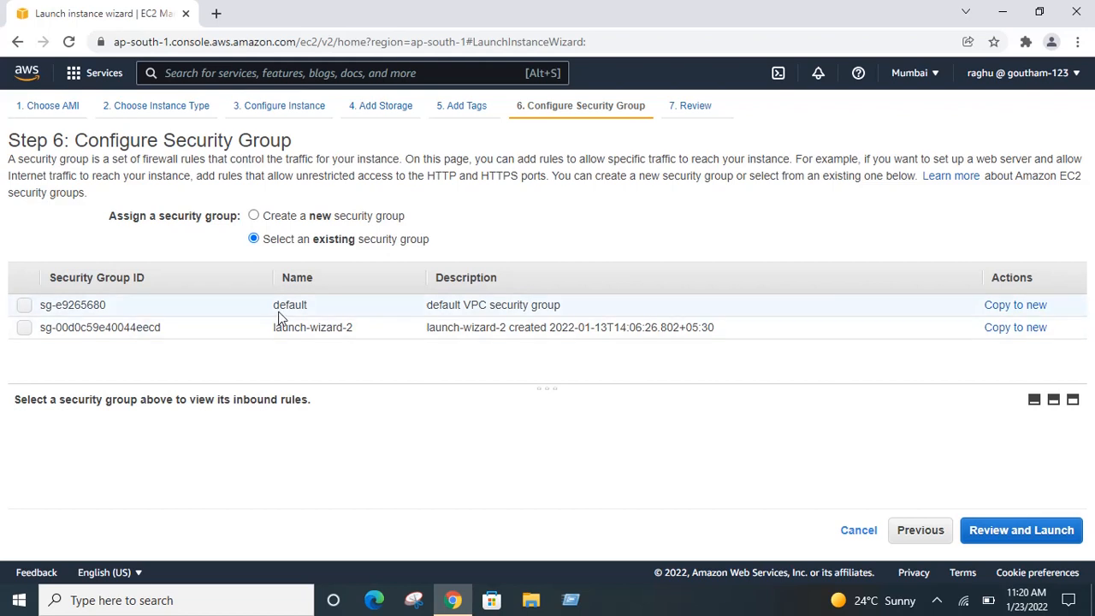
left_click(255, 216)
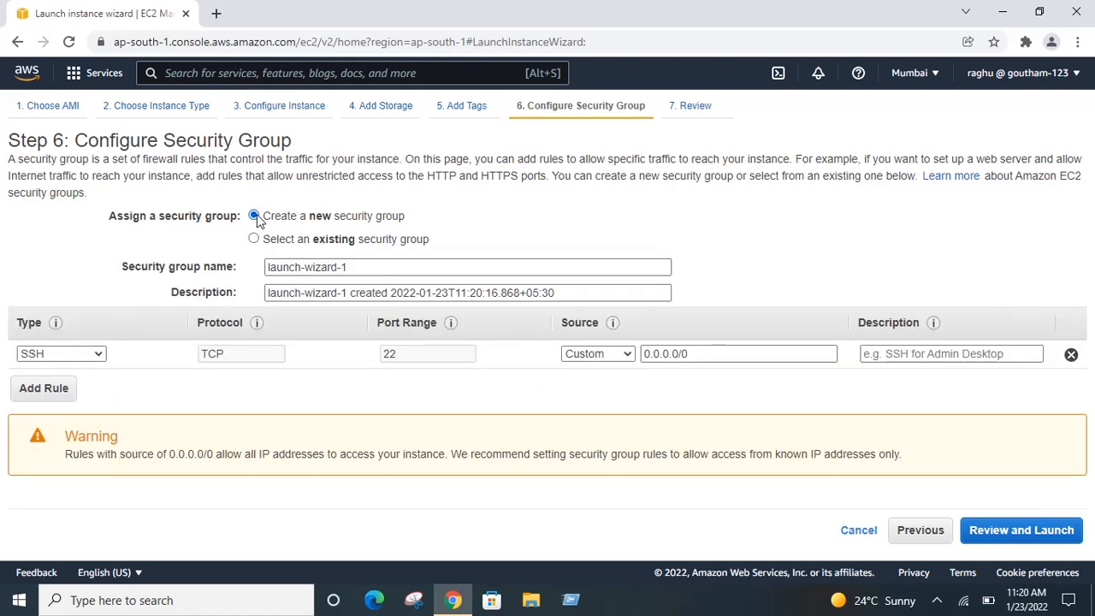
left_click(356, 266)
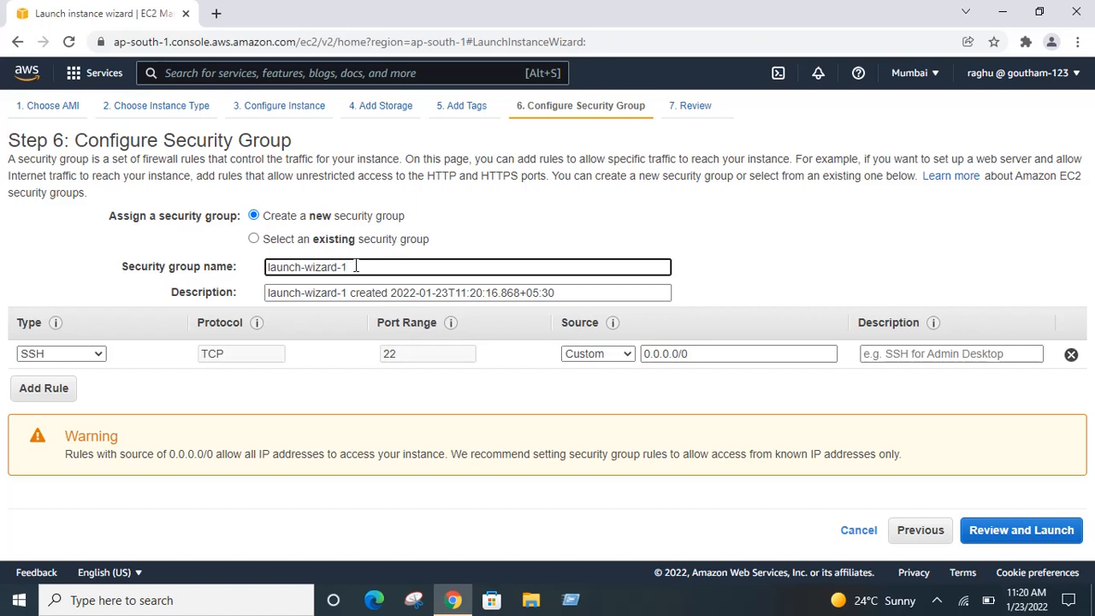
key("BackSpace")
key("BackSpace")
key("BackSpace")
key("BackSpace")
key("BackSpace")
key("BackSpace")
key("BackSpace")
key("BackSpace")
key("BackSpace")
key("BackSpace")
key("BackSpace")
key("BackSpace")
key("BackSpace")
key("BackSpace")
key("BackSpace")
type("today23012022")
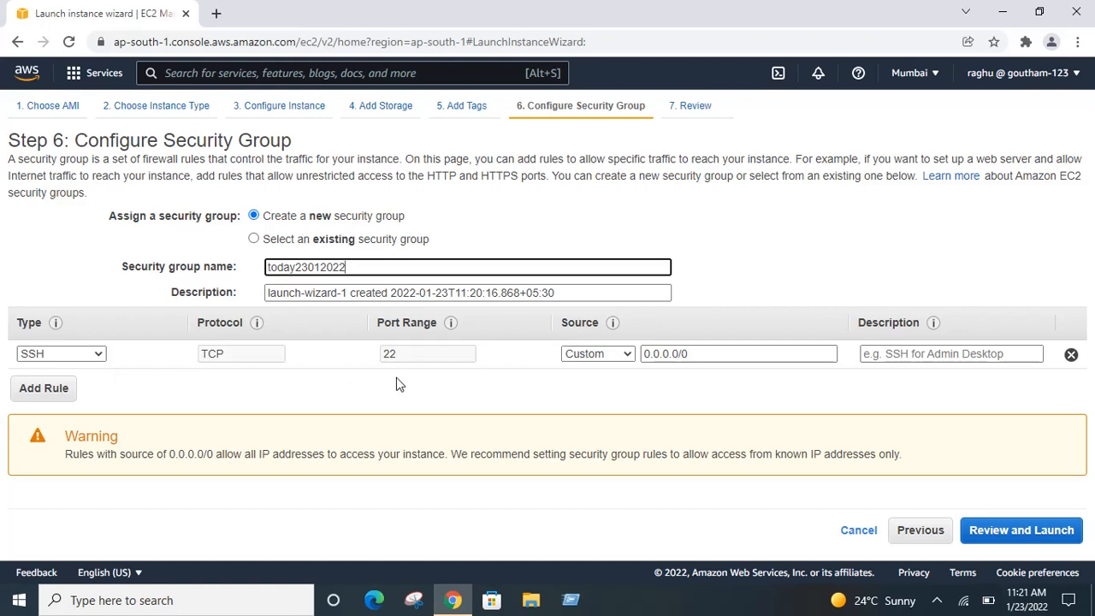
left_click(620, 354)
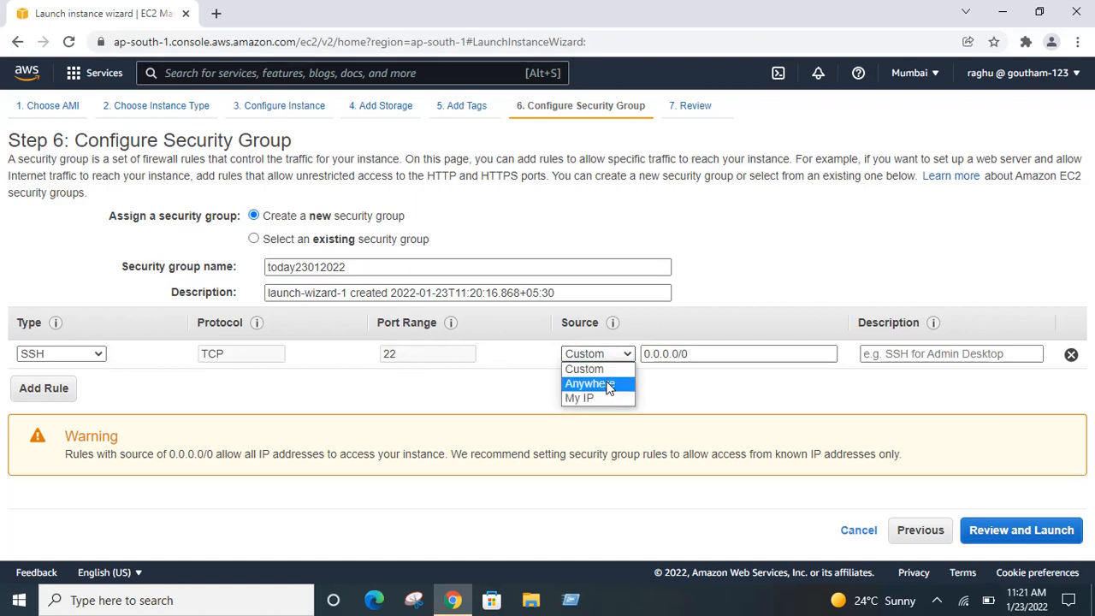
left_click(606, 384)
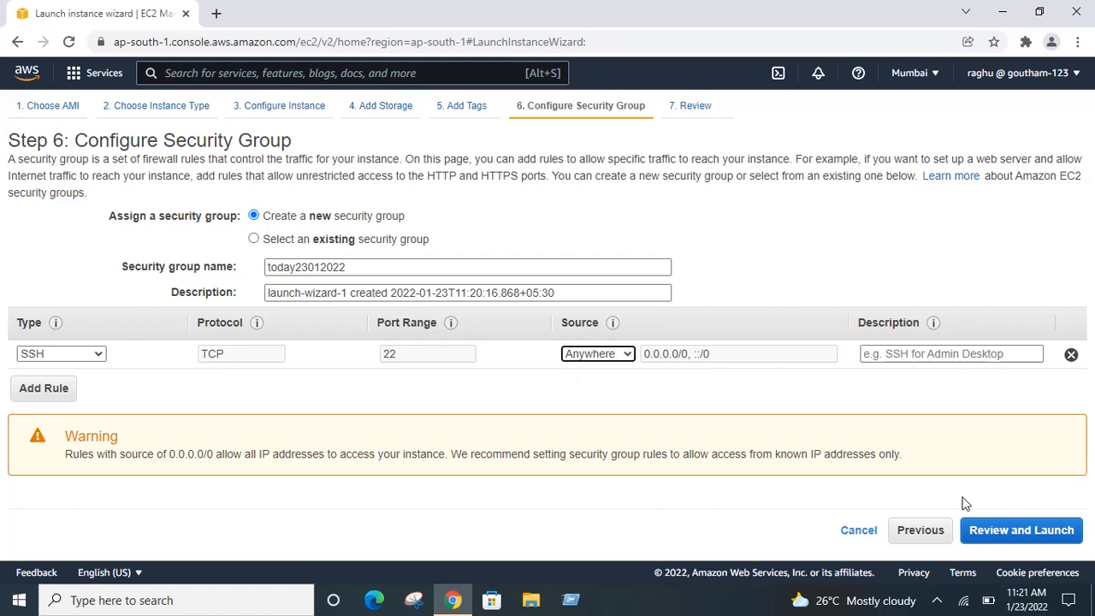
Step: Proceed to Step 7: Review Instance Launch and scroll through the summary
left_click(1012, 538)
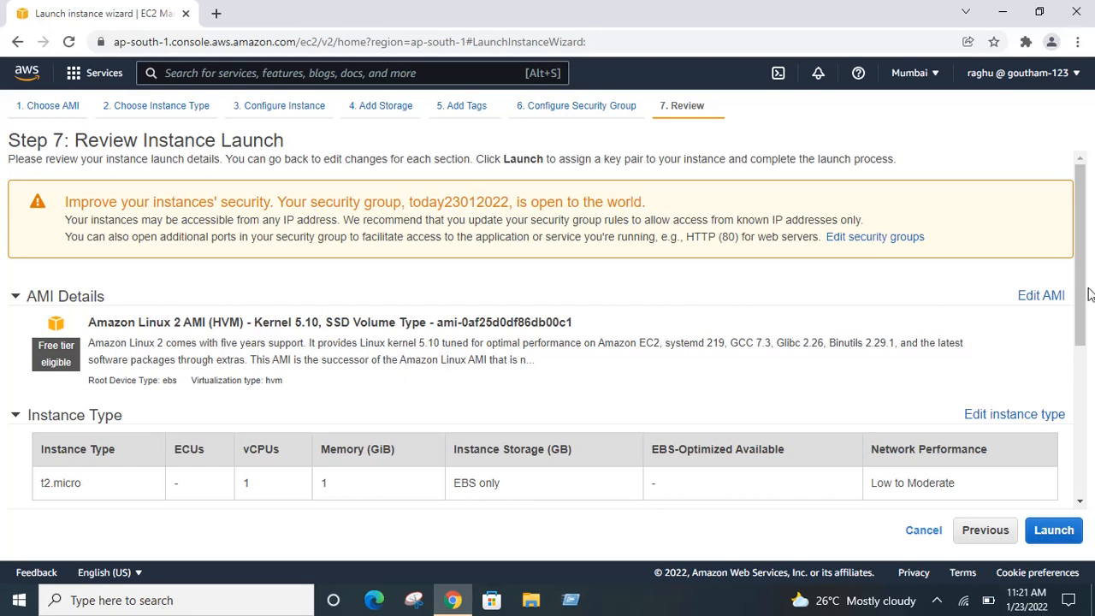
left_click_drag(1083, 286, 1091, 229)
Step: Create key pair 'today23012022', download its private key file, and launch the instance
left_click(1061, 531)
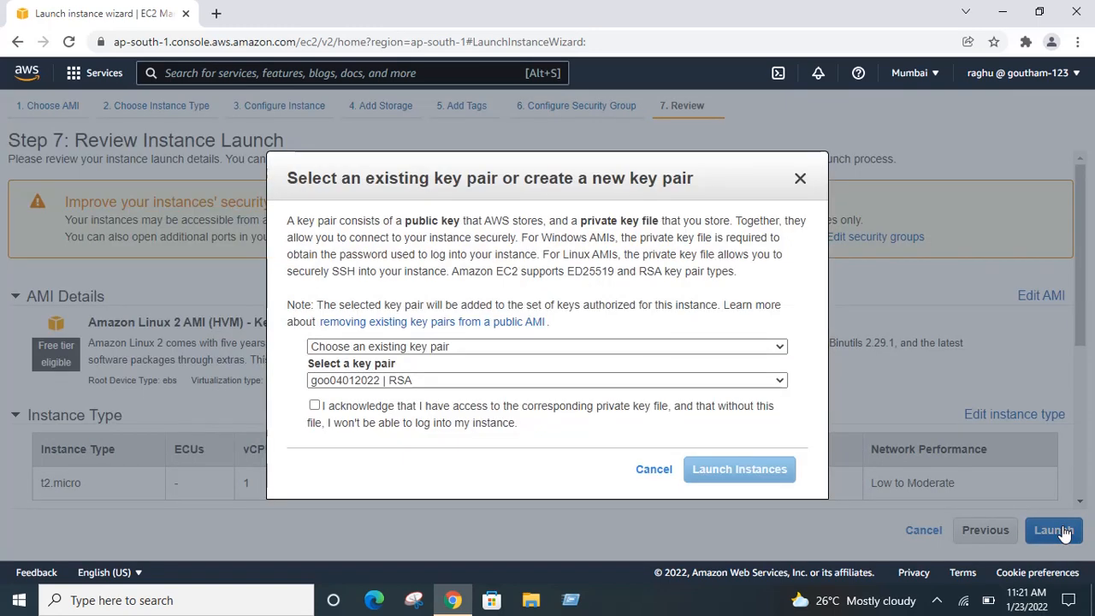
left_click(585, 346)
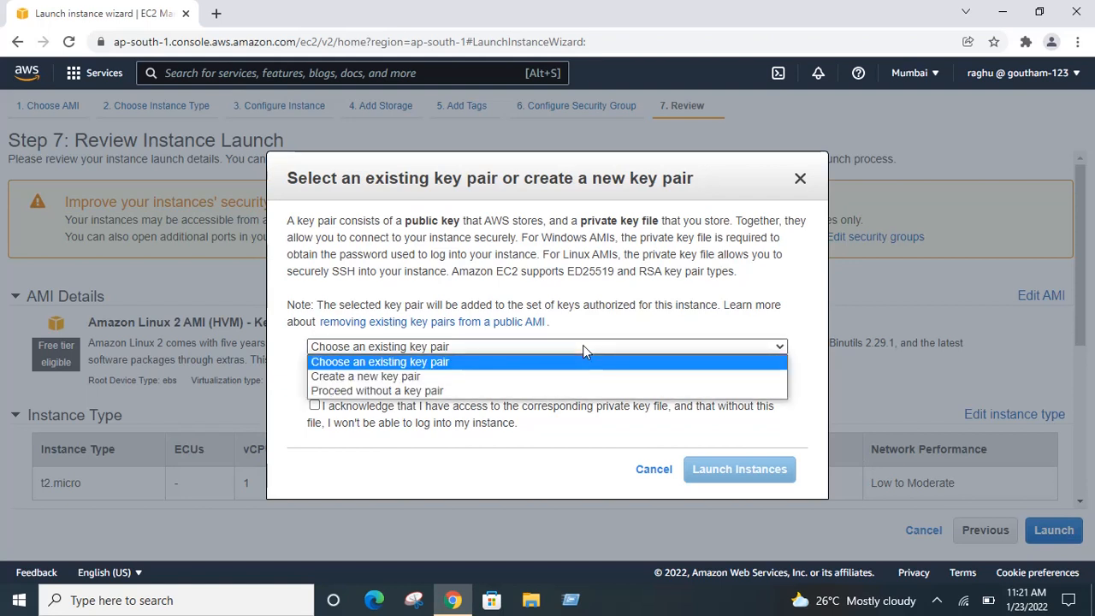
left_click(552, 377)
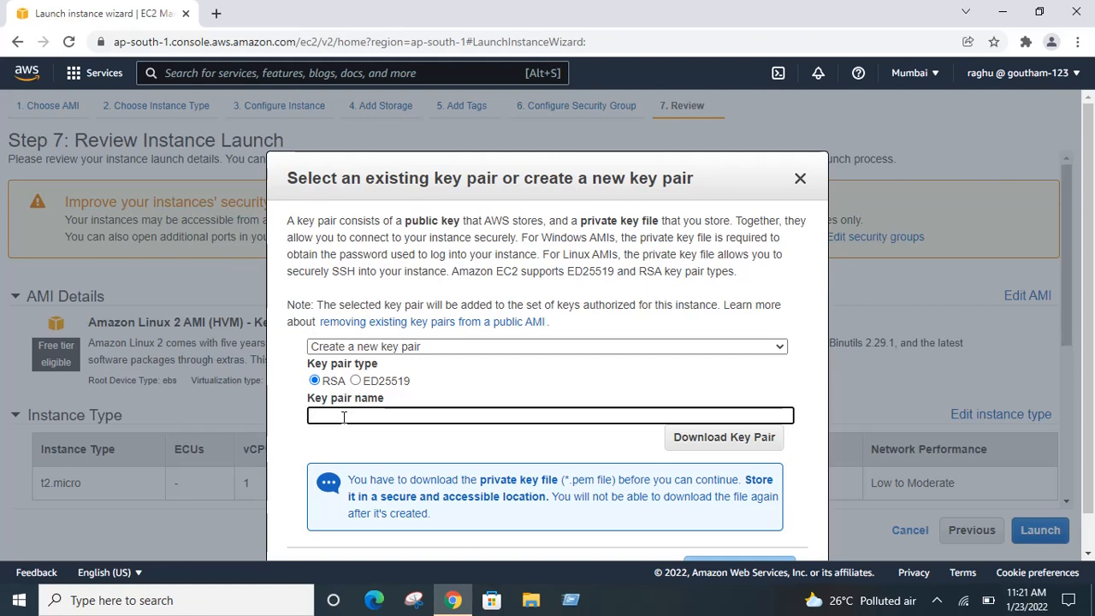
type("today")
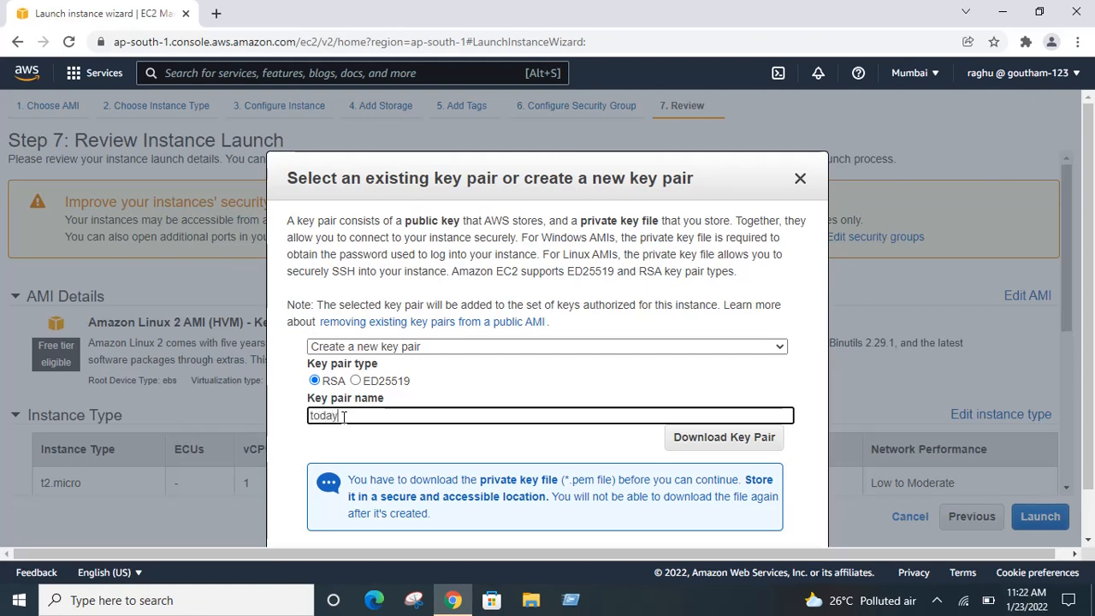
type("23012022")
left_click(702, 441)
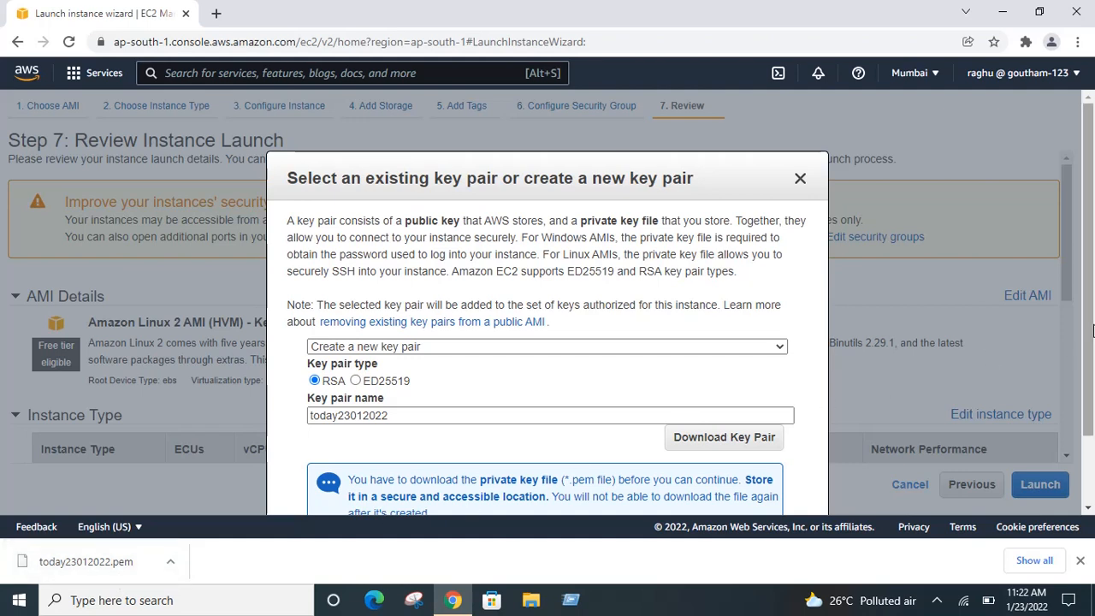
left_click_drag(1088, 325, 1094, 396)
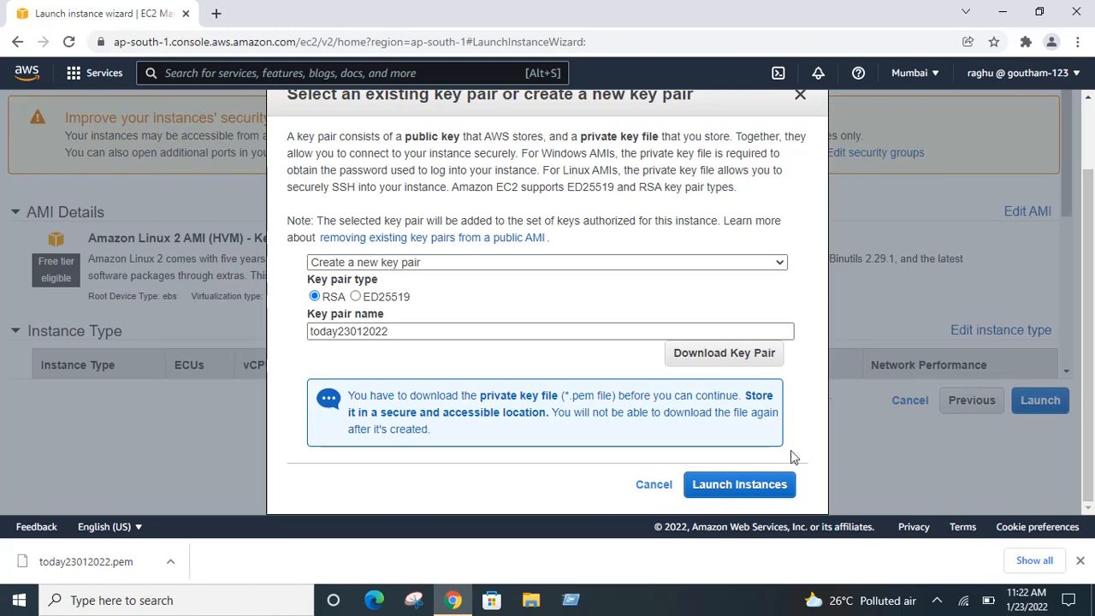
left_click(763, 489)
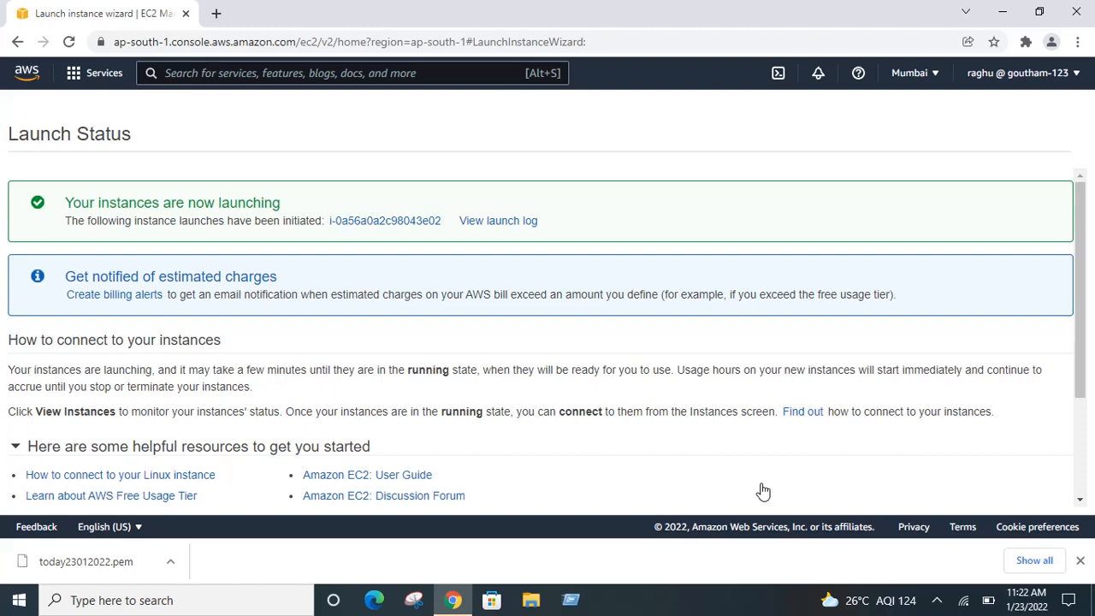
Step: Scroll the Launch Status page and go to the Instances list via View Instances
left_click_drag(1081, 349, 1087, 445)
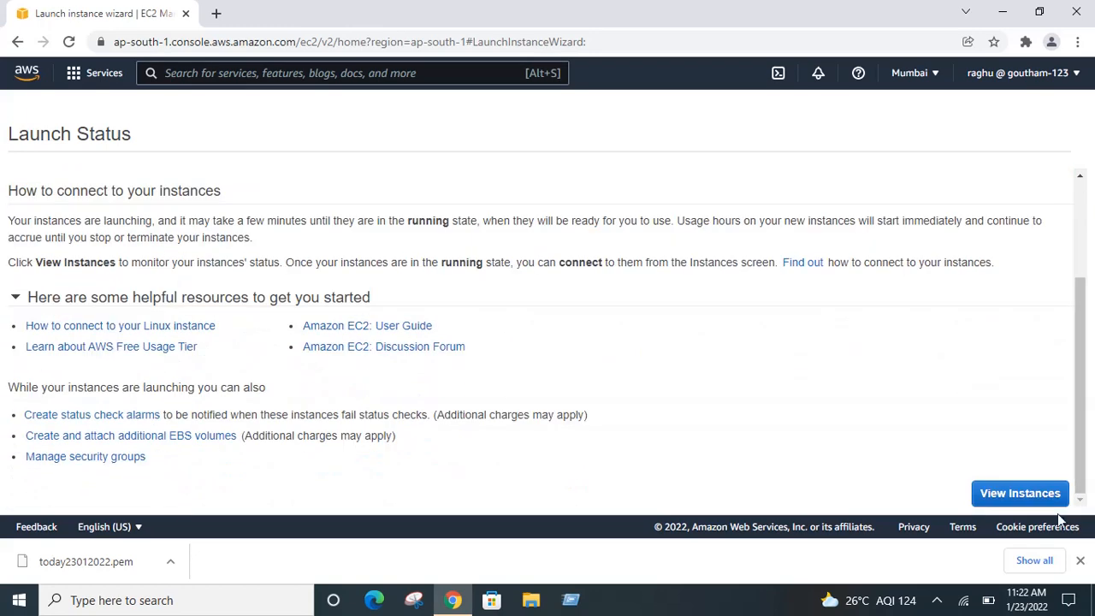
left_click(1035, 500)
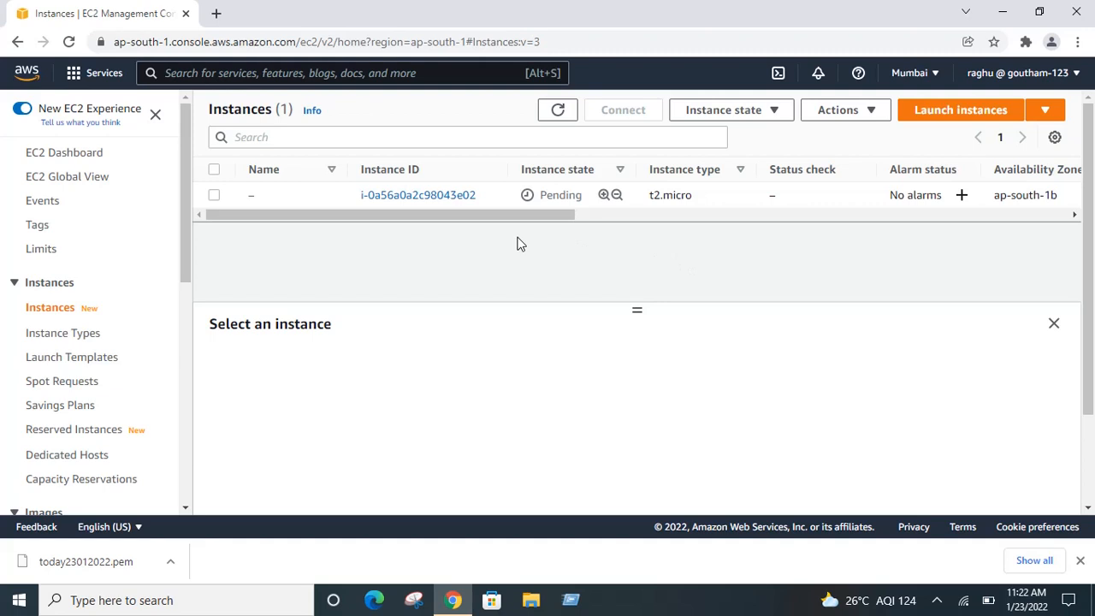
Step: Refresh the Instances table three times until the t2.micro instance reads Running
left_click(558, 111)
left_click(558, 111)
left_click_drag(547, 216, 445, 215)
left_click_drag(534, 214, 698, 233)
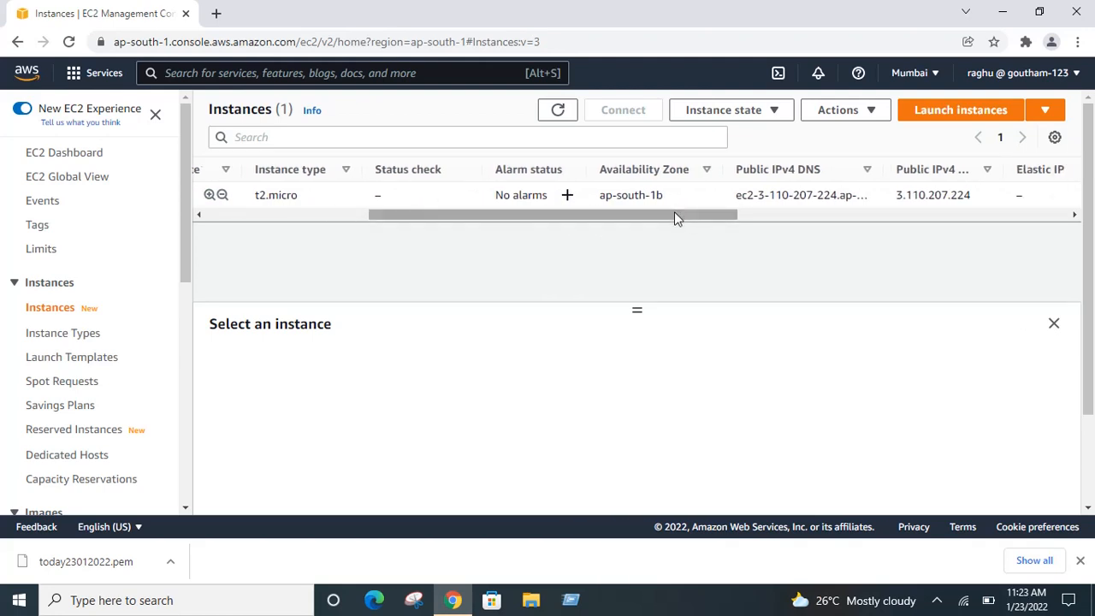
left_click_drag(675, 214, 394, 256)
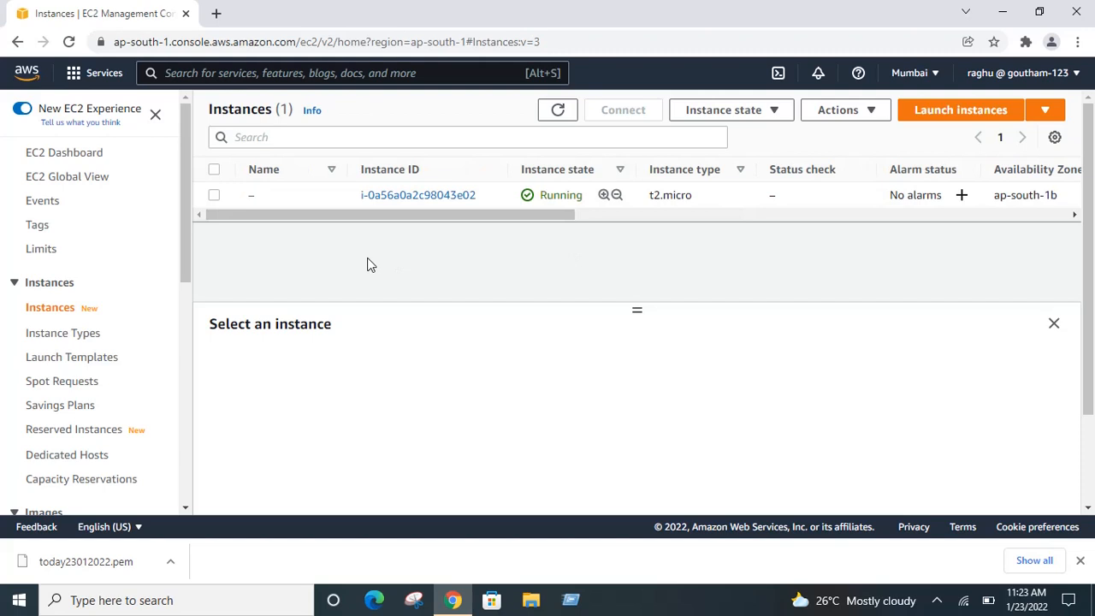
left_click(558, 111)
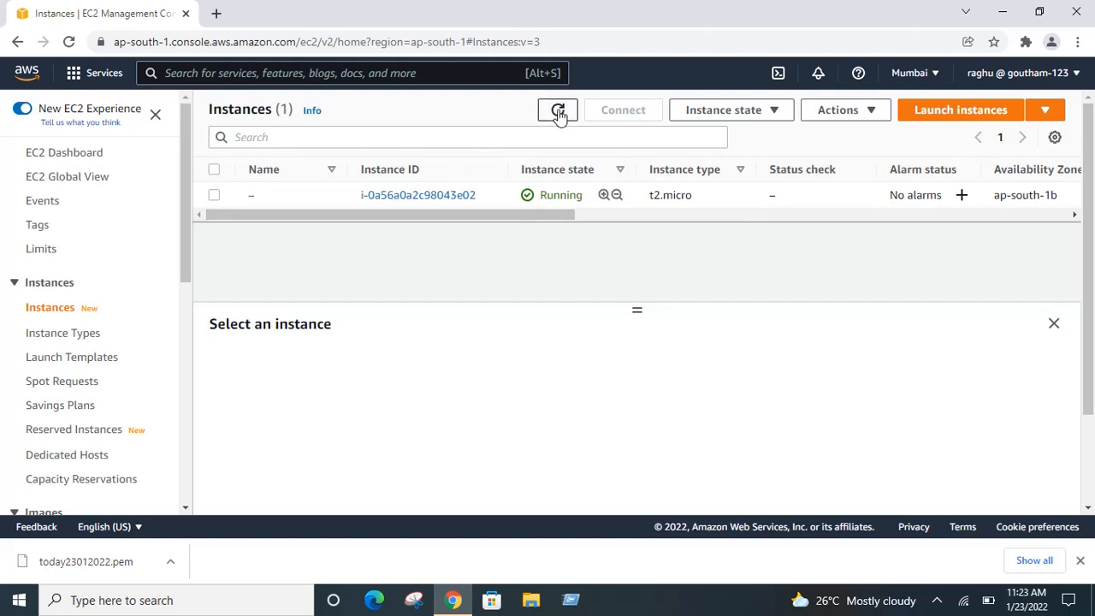
Step: Select the new t2.micro instance to show its details panel
left_click(214, 197)
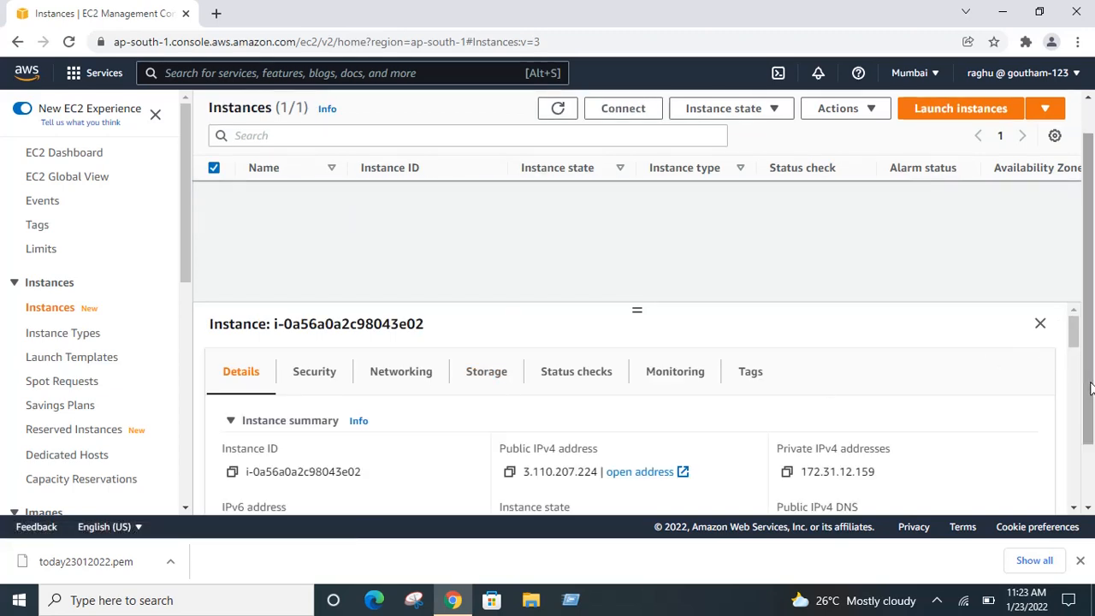
left_click_drag(1071, 340, 1074, 351)
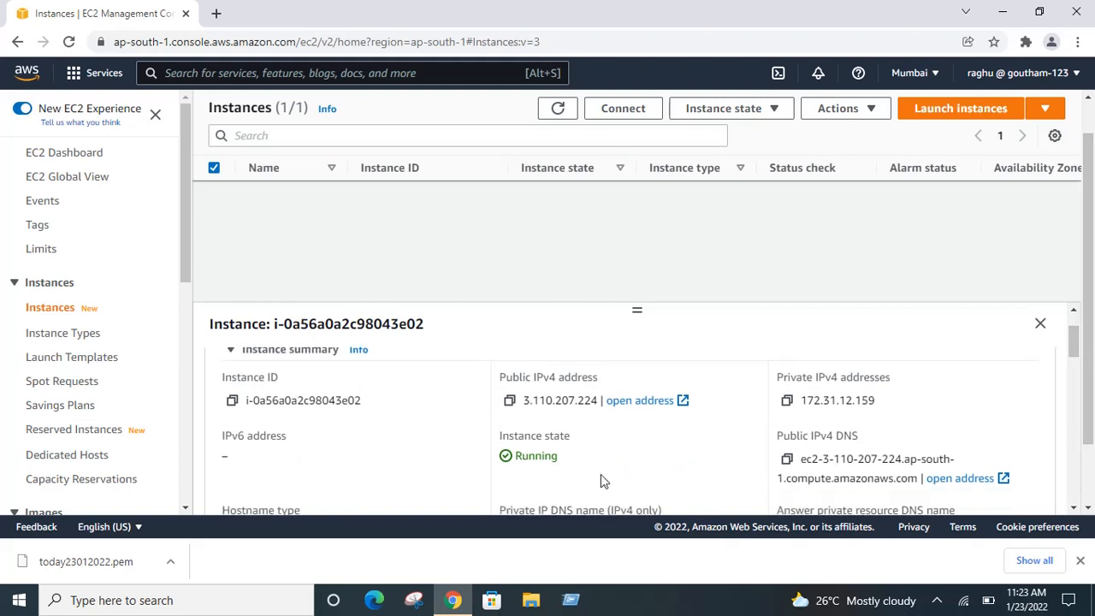
left_click_drag(1073, 349, 1076, 367)
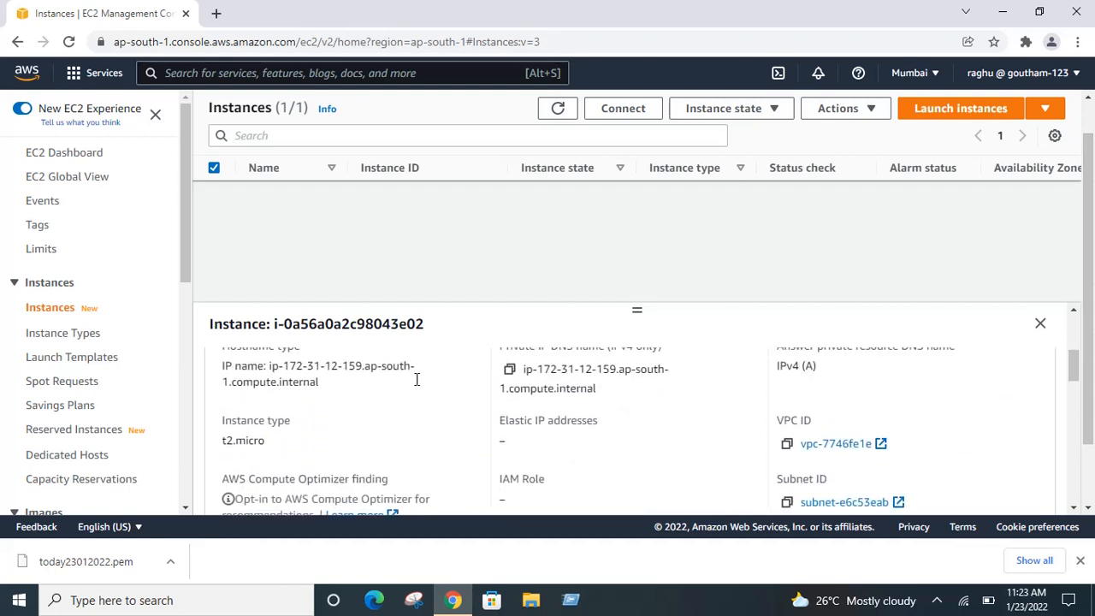
left_click_drag(1077, 381, 1069, 305)
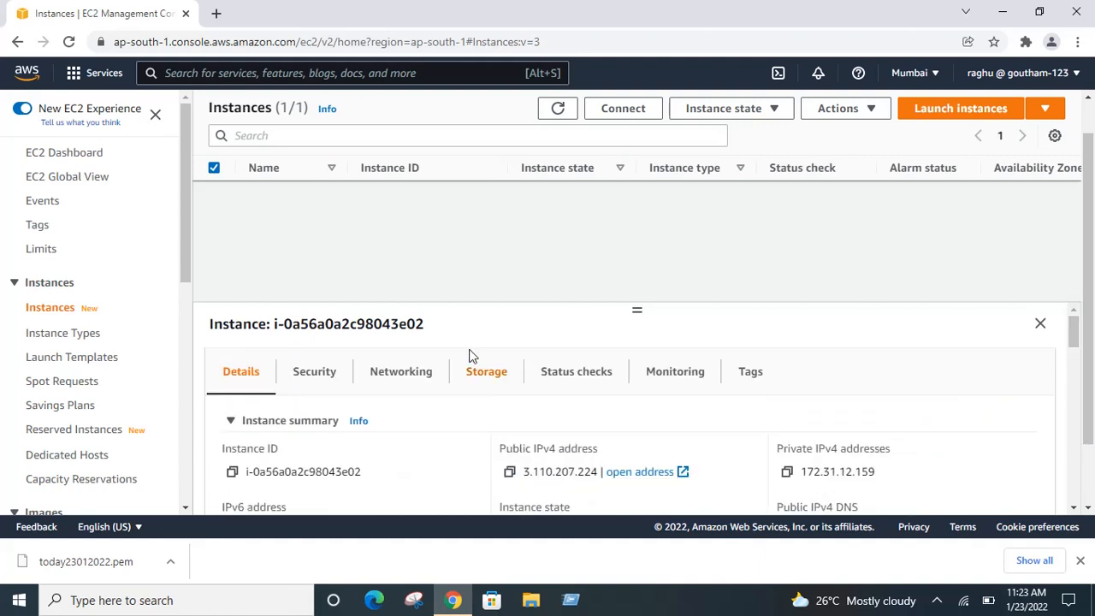
Step: Review the Security, Networking and Storage tabs, including the 8 GiB /dev/xvda root volume
left_click(316, 373)
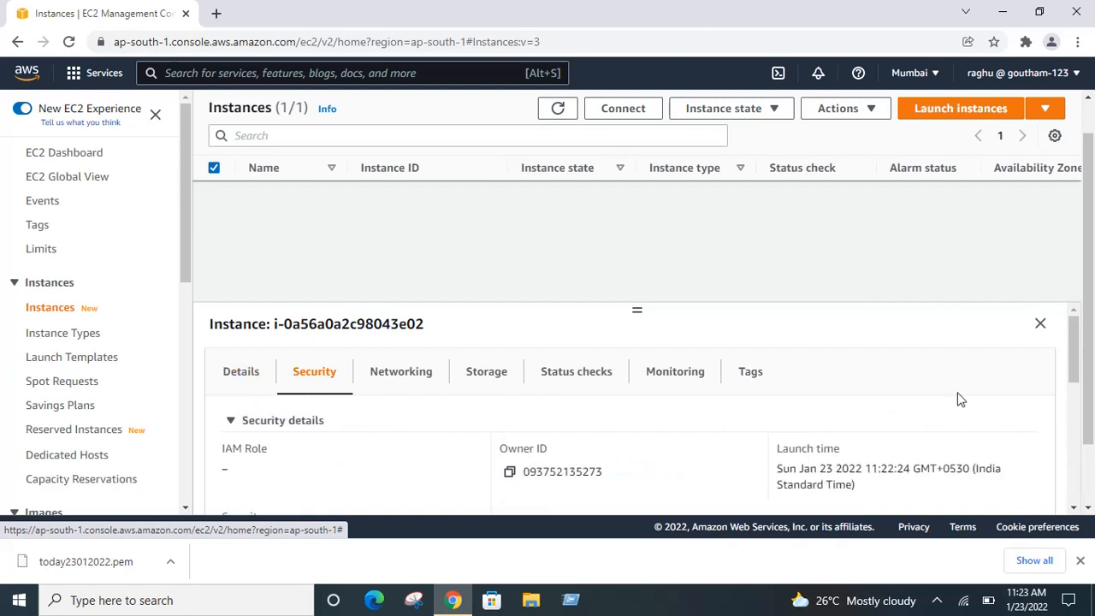
mouse_move(1077, 378)
left_mouse_down()
mouse_move(1078, 460)
mouse_move(1074, 374)
left_mouse_up()
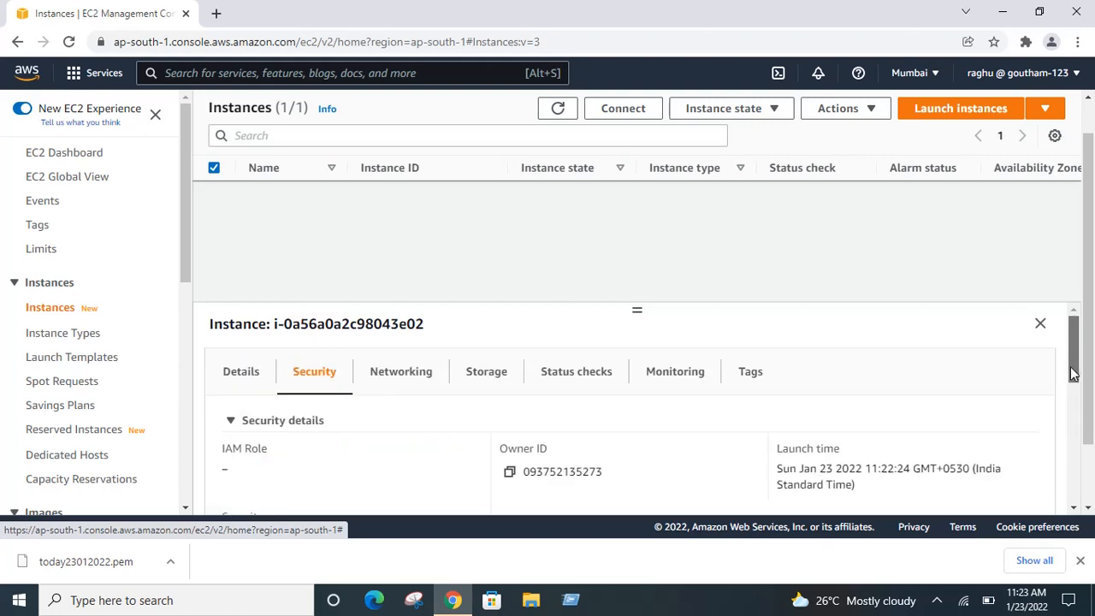
left_click(395, 379)
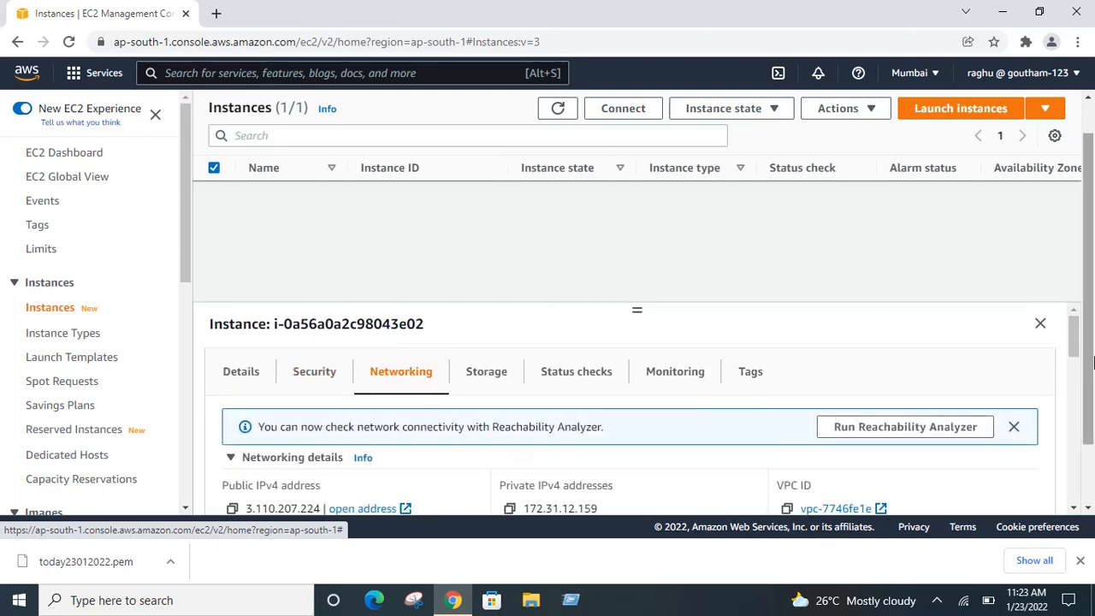
left_click_drag(1079, 340, 1075, 312)
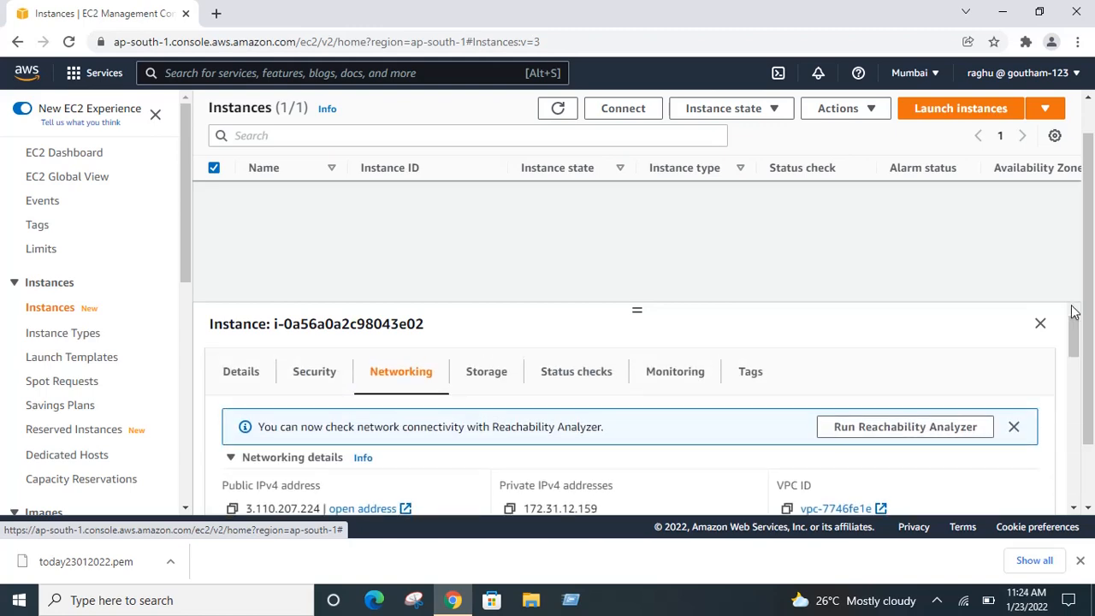
left_click(494, 377)
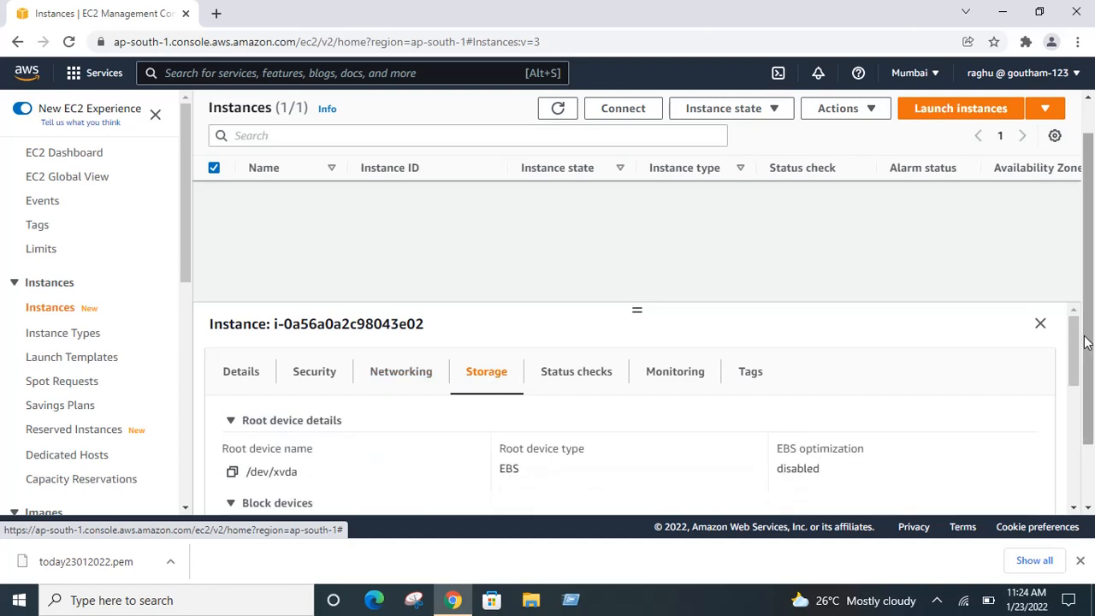
mouse_move(1077, 342)
left_mouse_down()
mouse_move(1085, 491)
mouse_move(1082, 329)
left_mouse_up()
left_click_drag(1091, 291, 1089, 203)
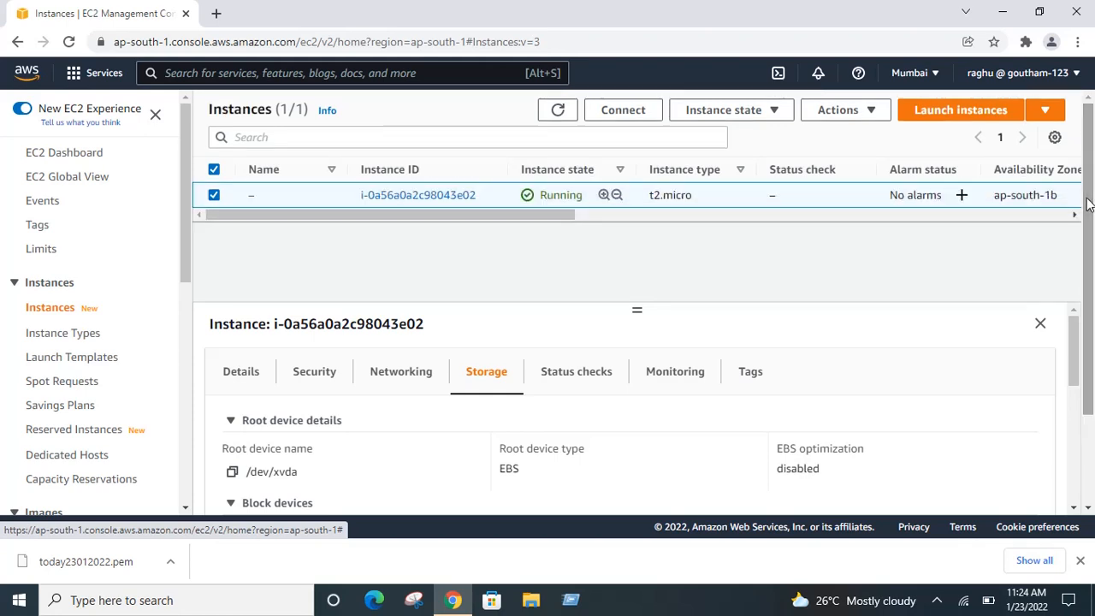